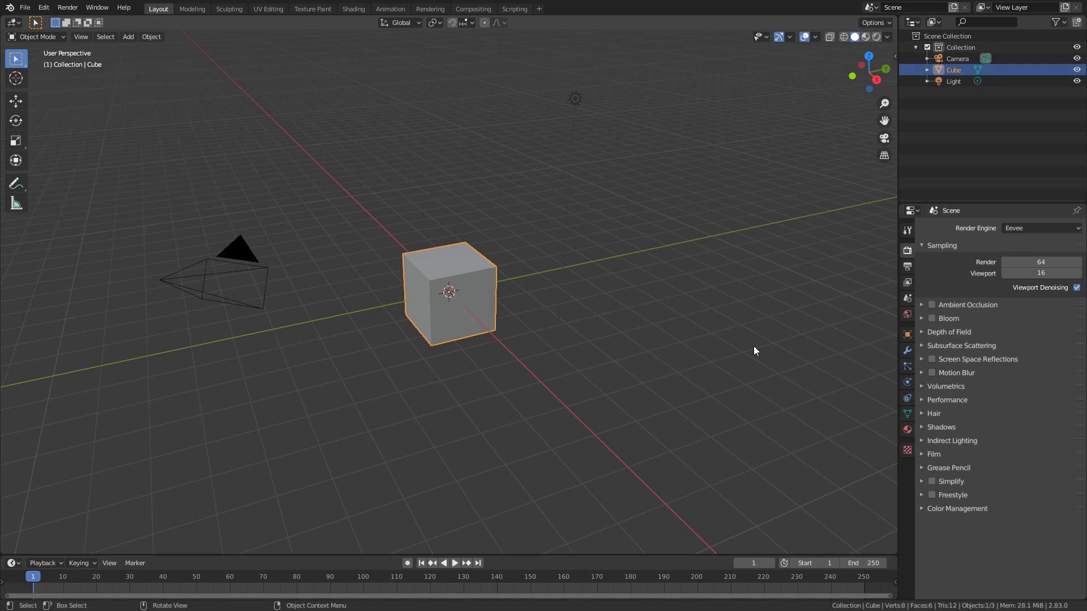
- Open the KHAOS sidebar tab and enable Metal Shards as the explosion debris
key("n")
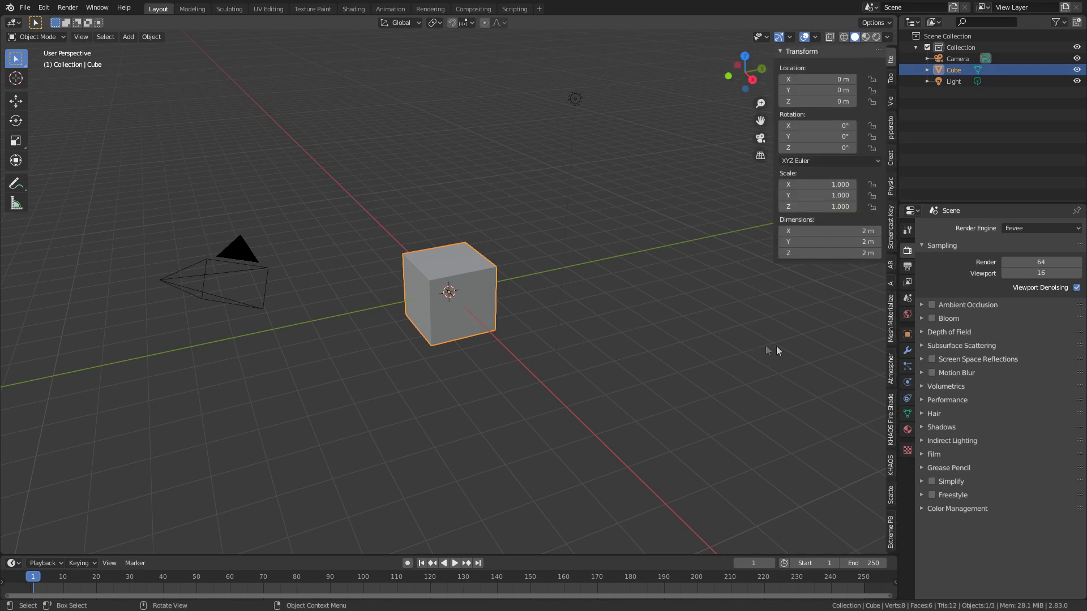
left_click(891, 470)
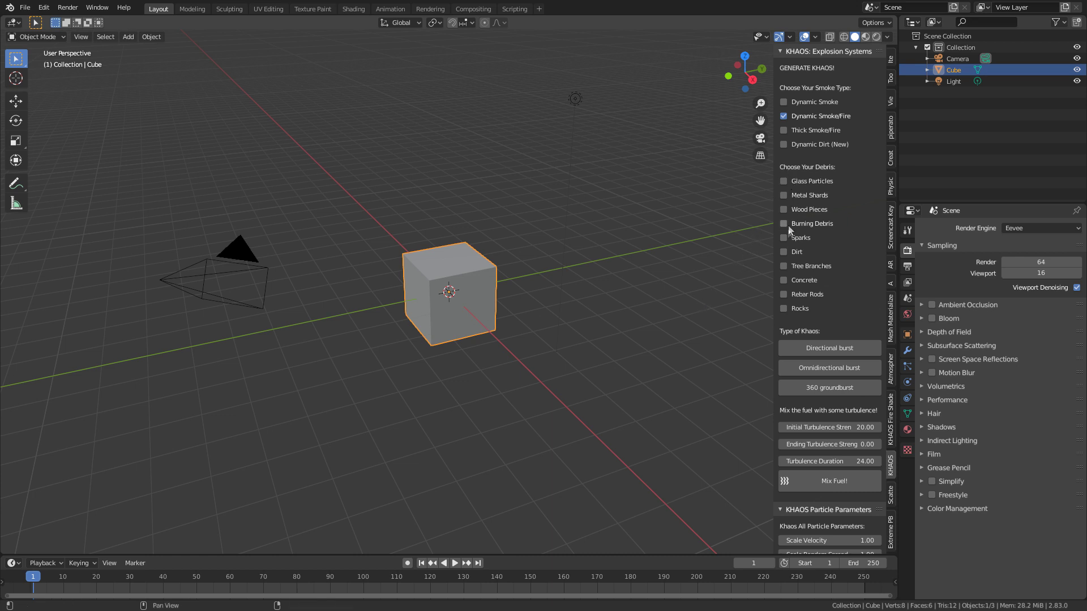
left_click(784, 195)
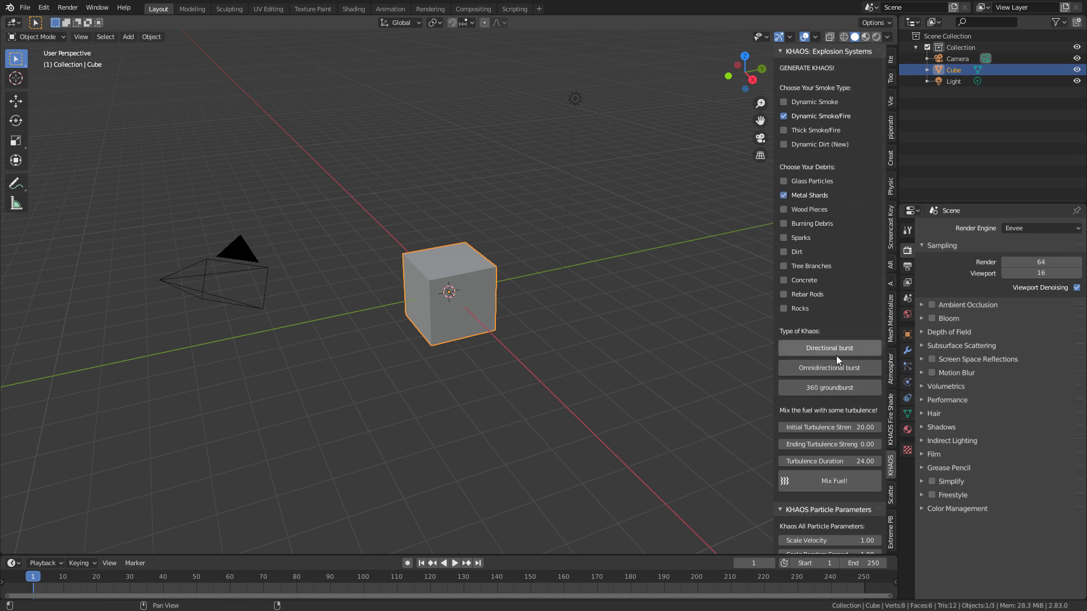
- Delete the default cube, generate a directional burst, and preview it up to frame 23
key("Delete")
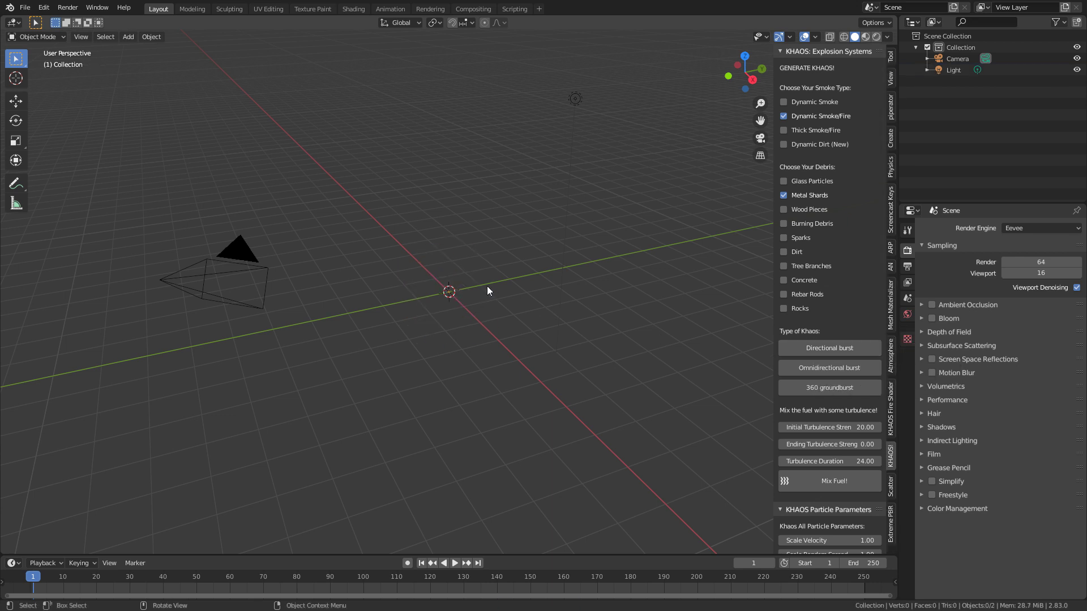
left_click(800, 350)
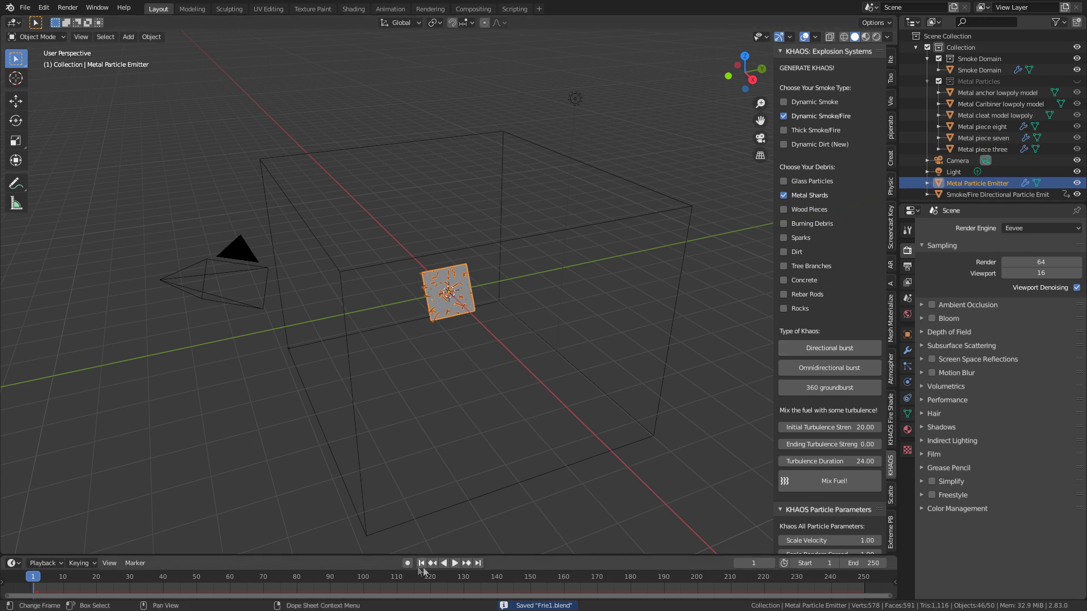
left_click(454, 566)
left_click(449, 564)
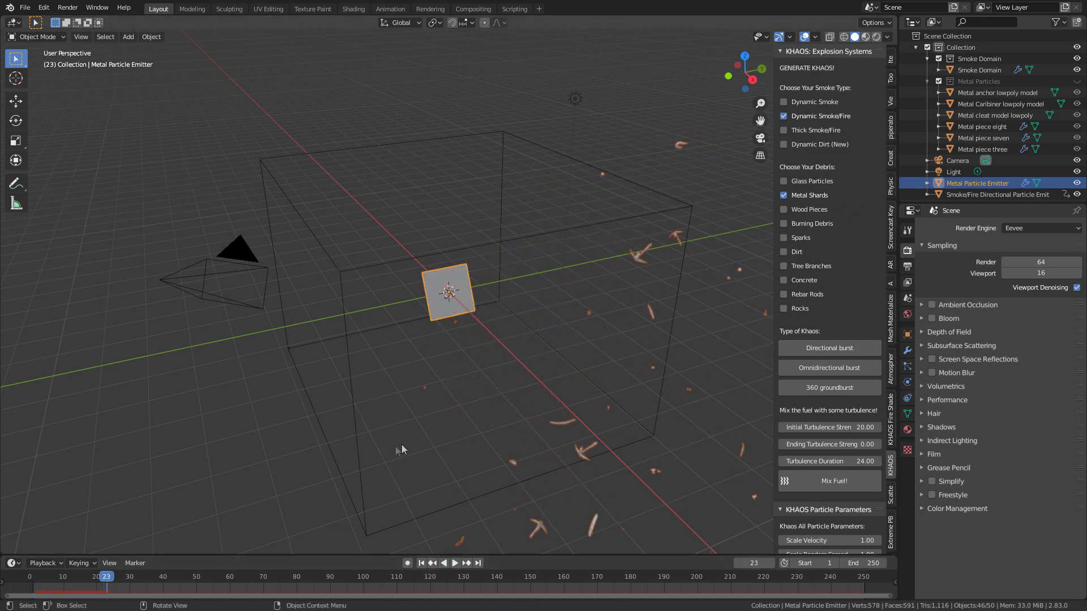
- Orbit around the trial burst, then delete all of its objects
middle_click_drag(402, 444, 467, 397)
middle_click_drag(626, 189, 536, 248)
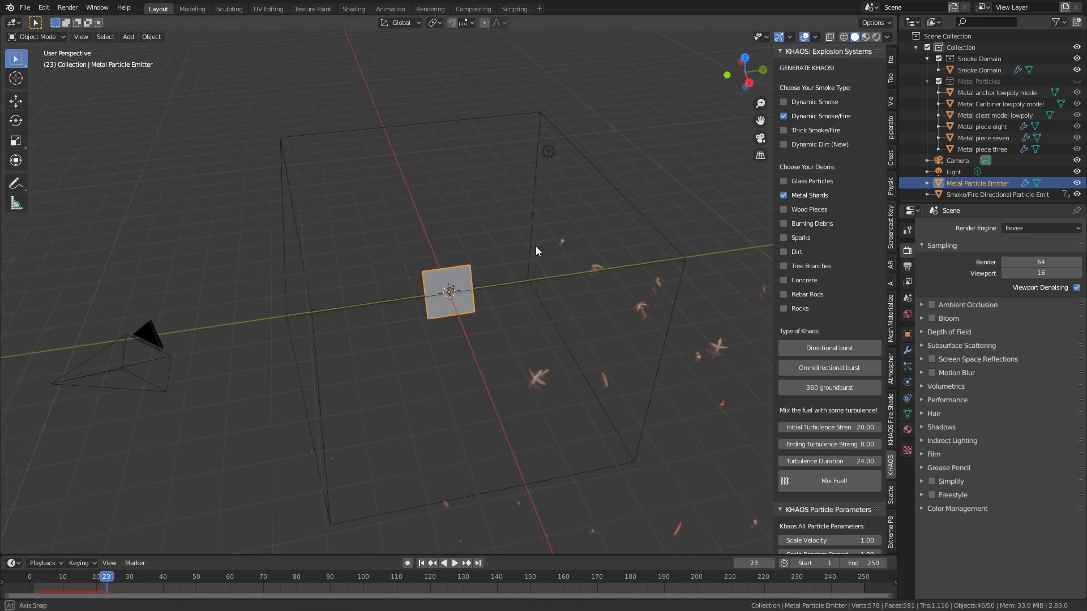
key("a")
key("Delete")
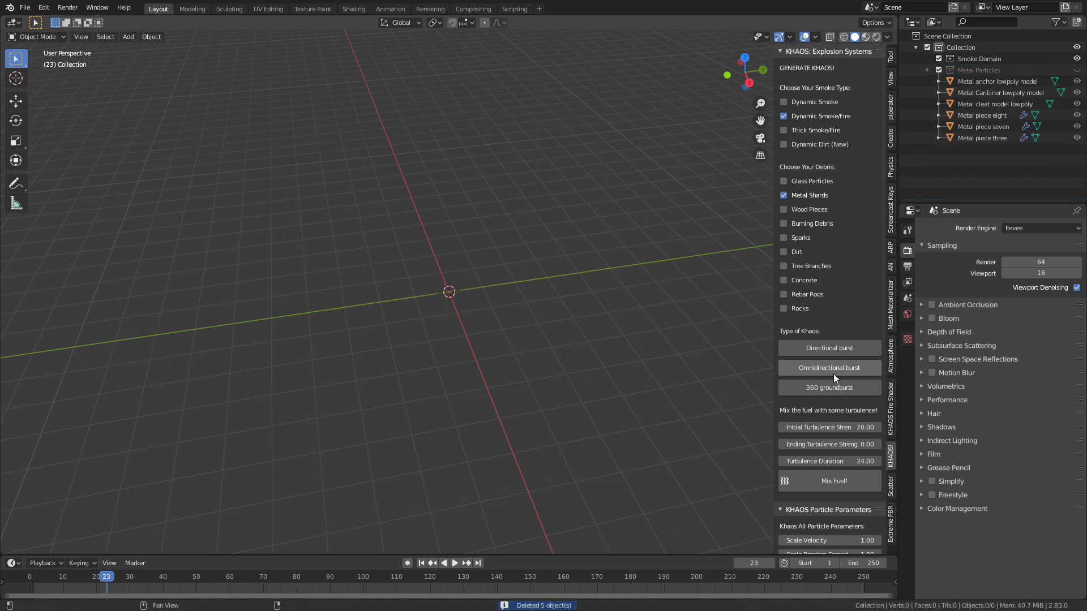
- Generate an omnidirectional burst and play it from the first frame
left_click(830, 368)
middle_click_drag(606, 339, 498, 530)
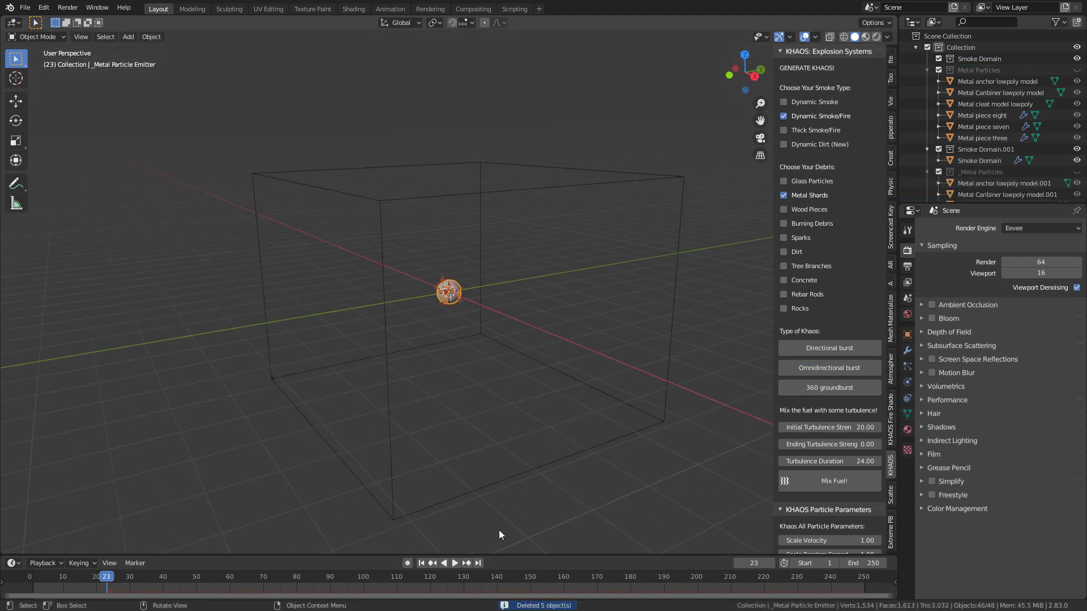
left_click(422, 564)
left_click(455, 563)
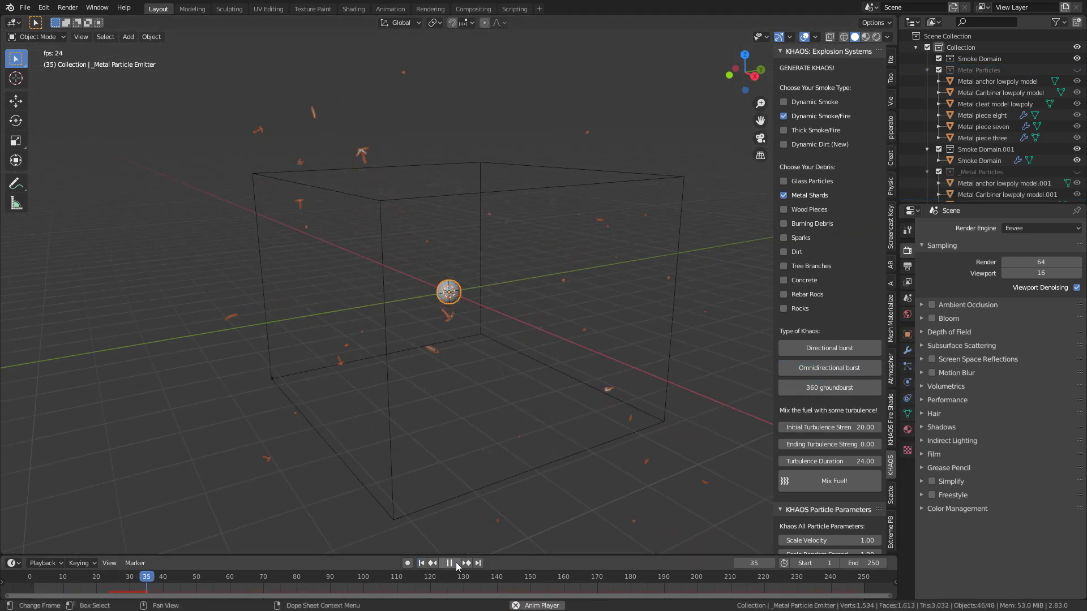
- Generate a 360 groundburst and play it, stopping at frame 34
left_click(841, 385)
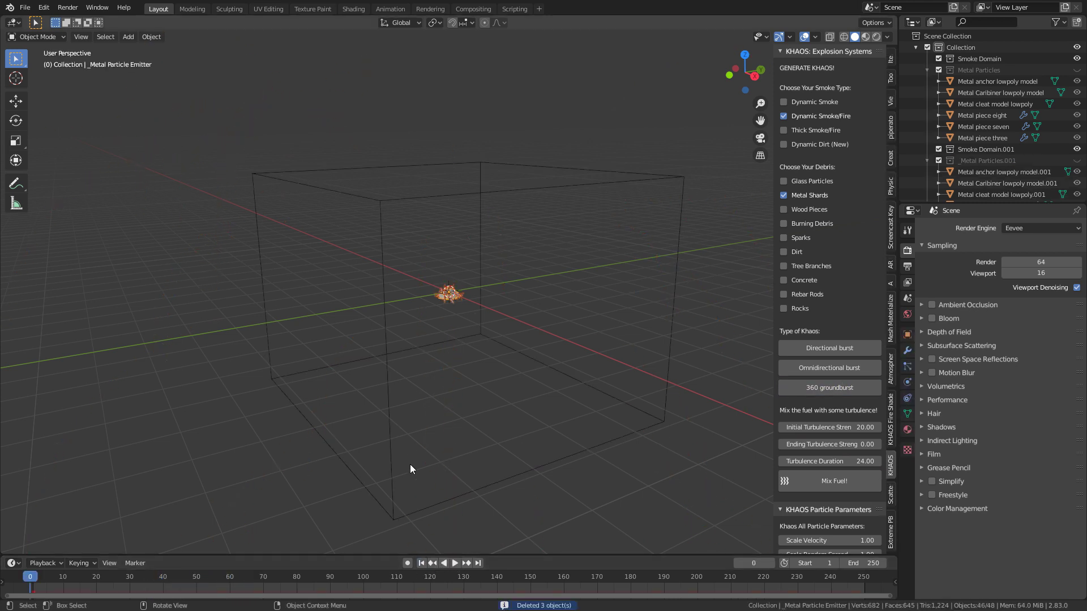
left_click(454, 563)
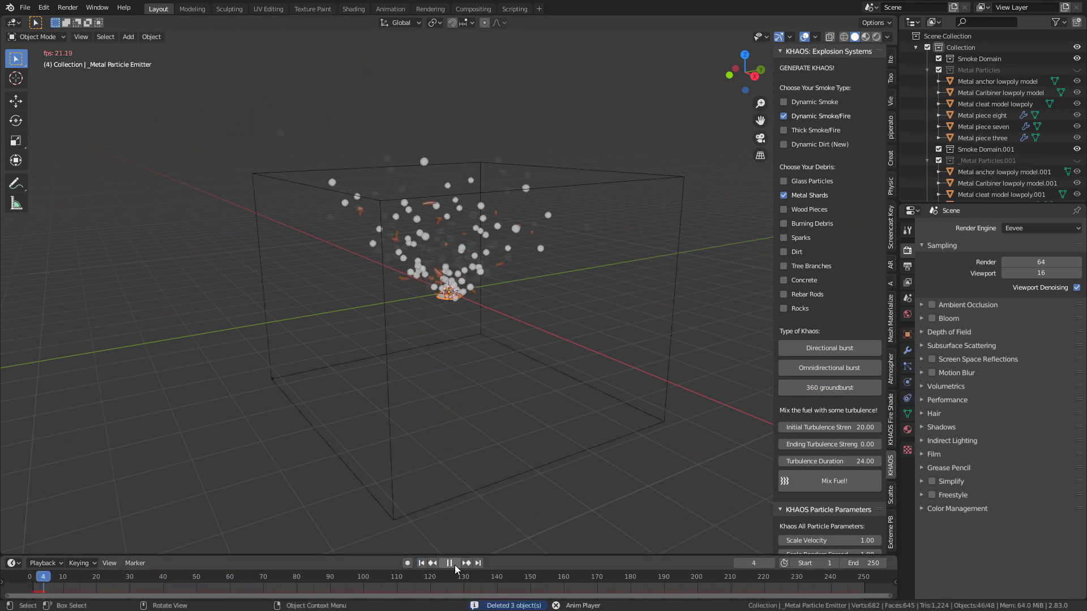
left_click(454, 564)
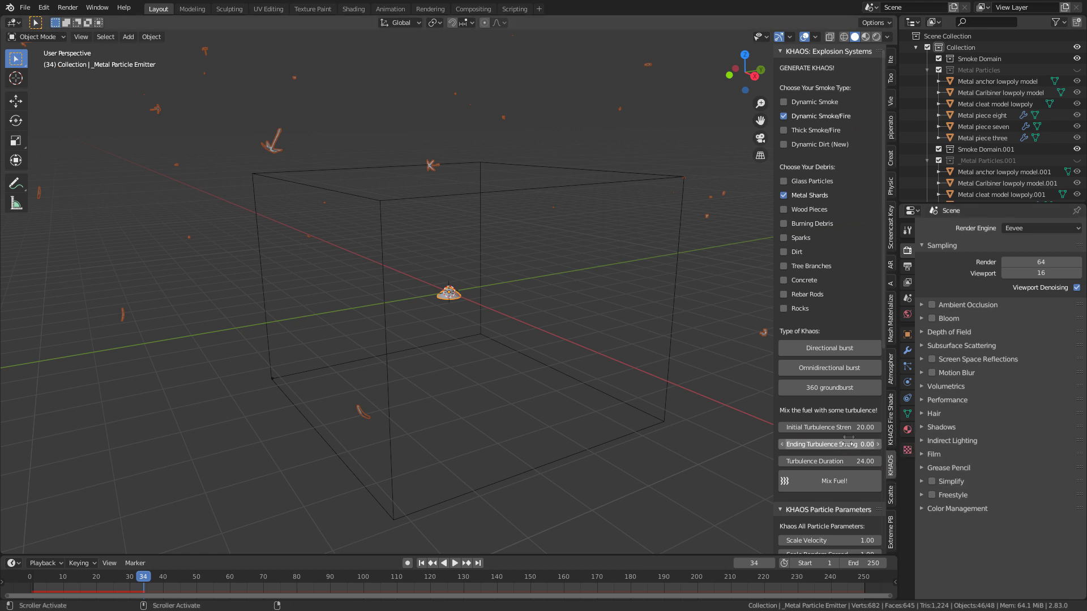
scroll(853, 399, "down", 15)
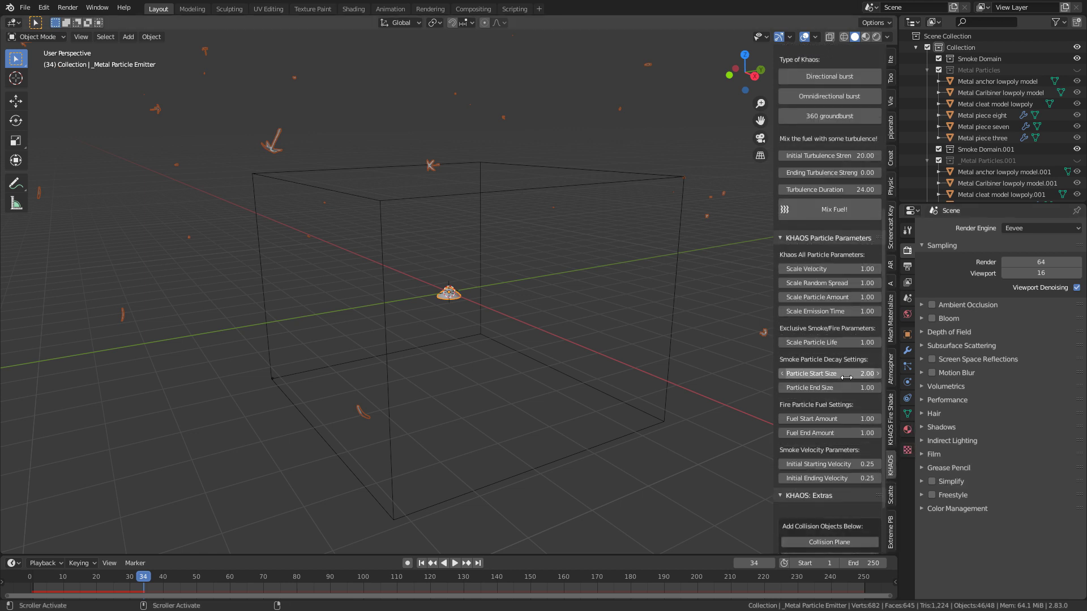
- Add a collision plane, scale it into a floor, and inspect its physics settings
left_click(829, 472)
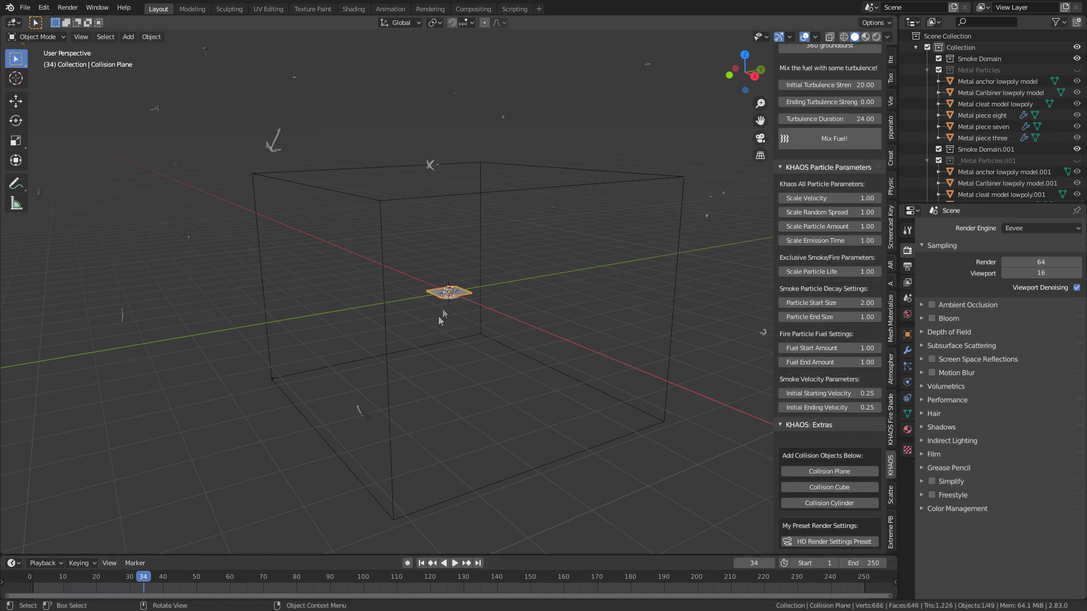
key("s")
left_click(597, 518)
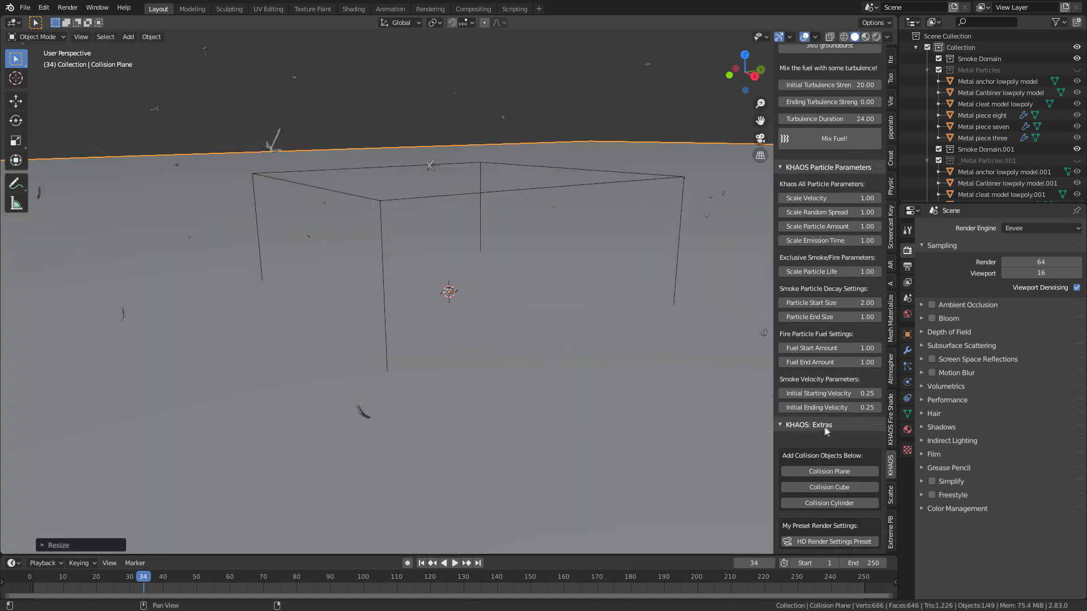
left_click(908, 383)
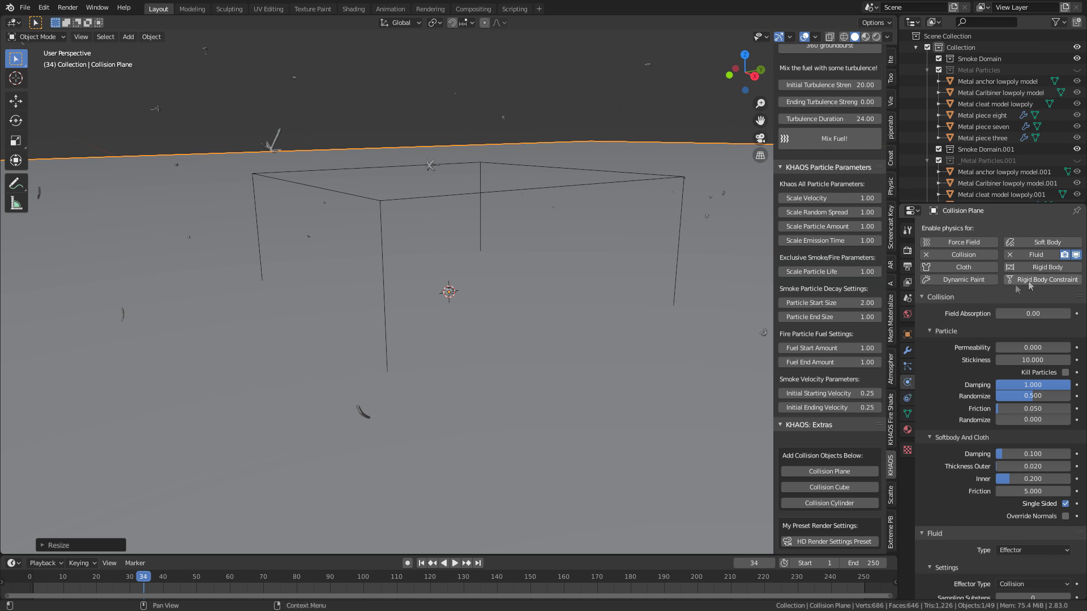
scroll(1021, 492, "down", 2)
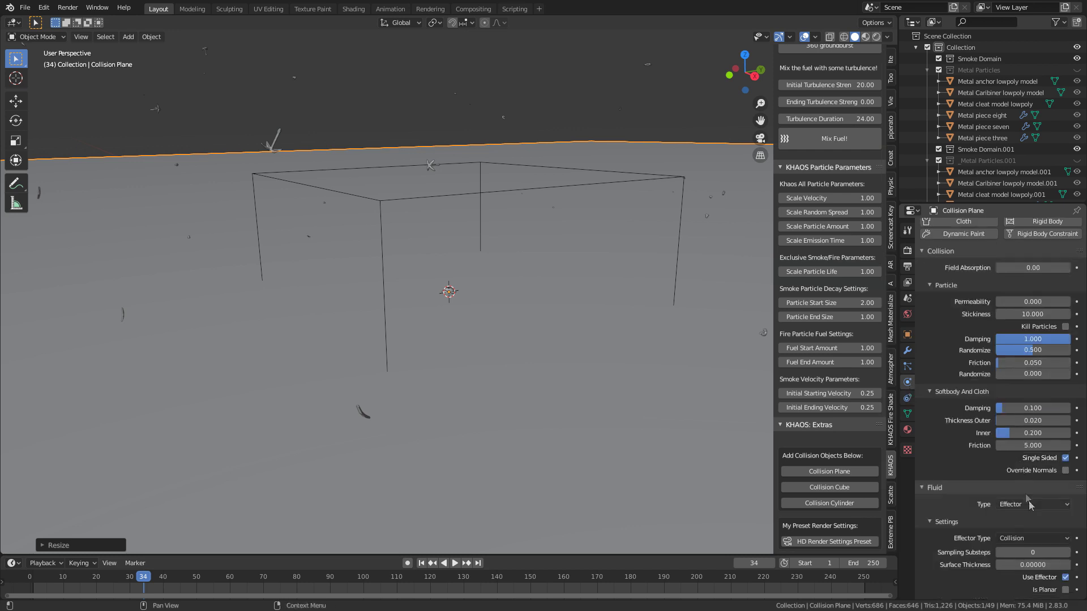
scroll(1027, 504, "up", 2)
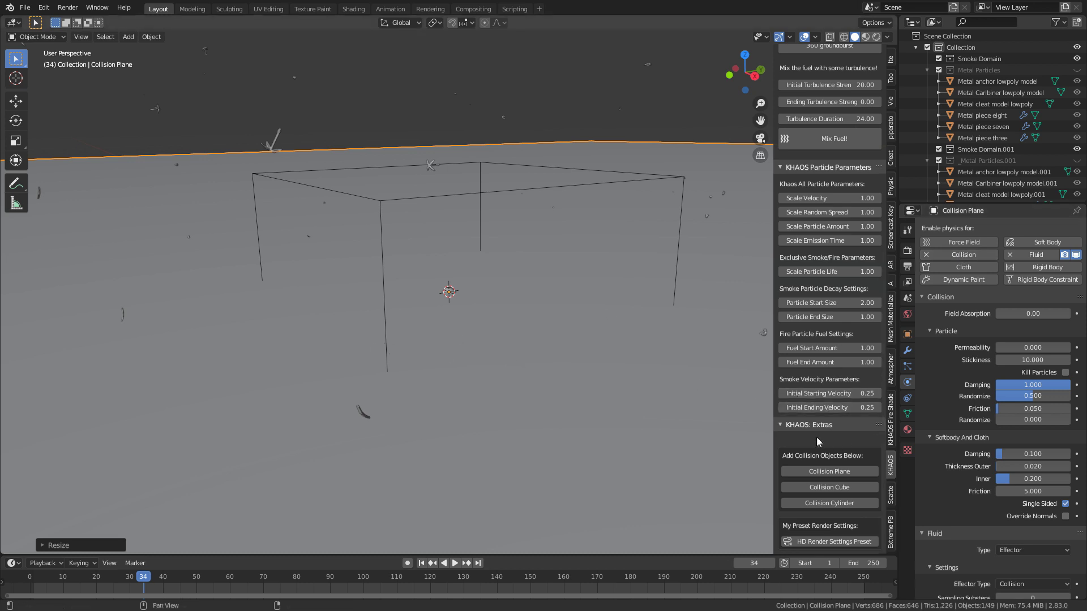
- Scrub back to frame 0 and delete every object in the scene
left_click(457, 290)
scroll(456, 289, "up", 3)
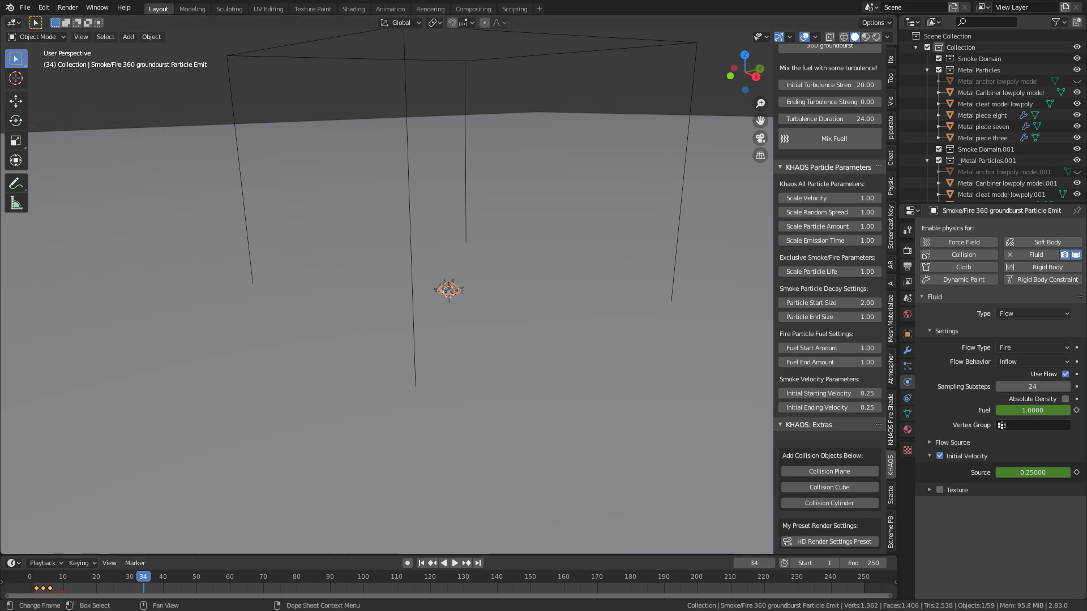
left_click_drag(143, 587, 25, 581)
key("a")
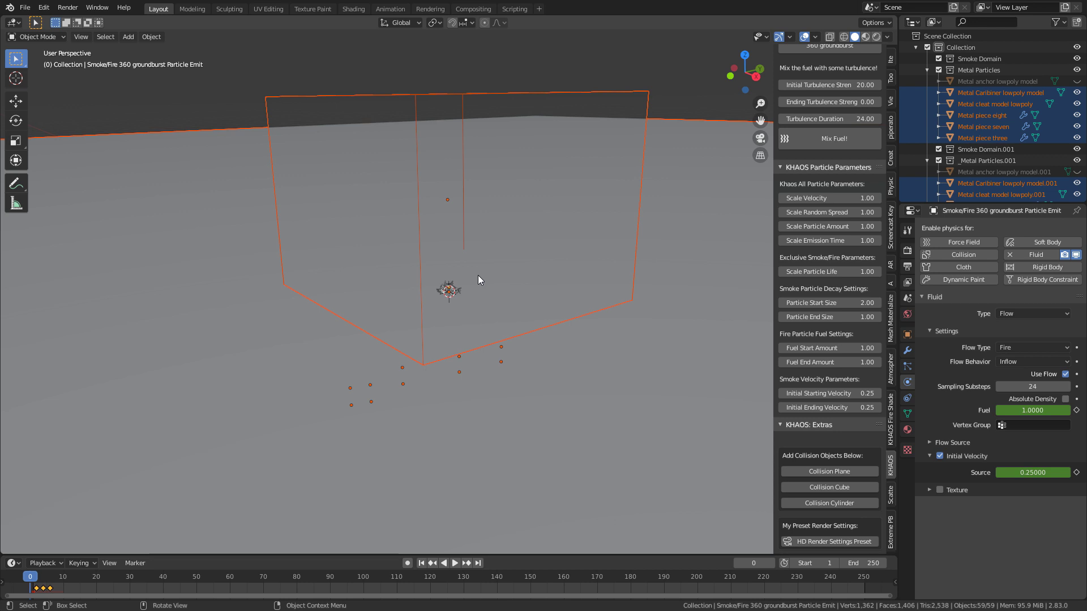
key("Delete")
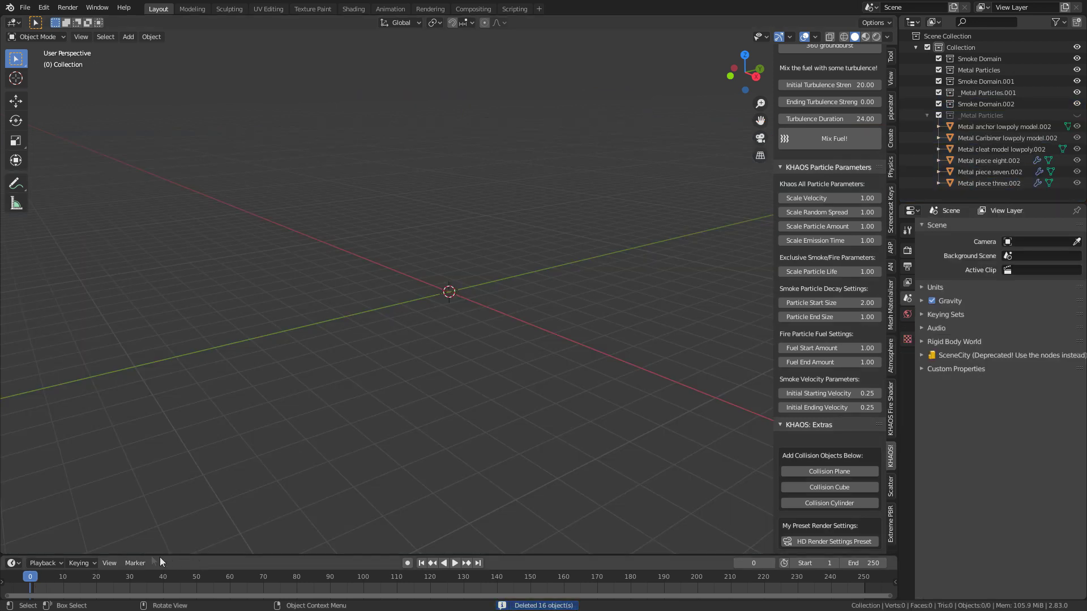
- Move to frame 50 and generate a new directional burst explosion
left_click_drag(135, 576, 202, 576)
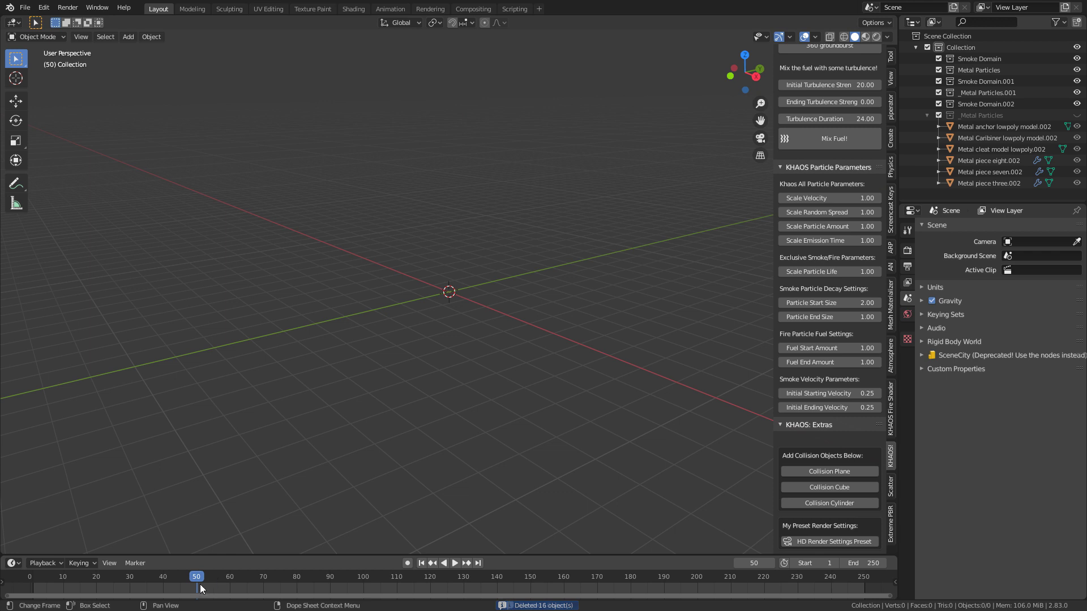
scroll(791, 389, "up", 8)
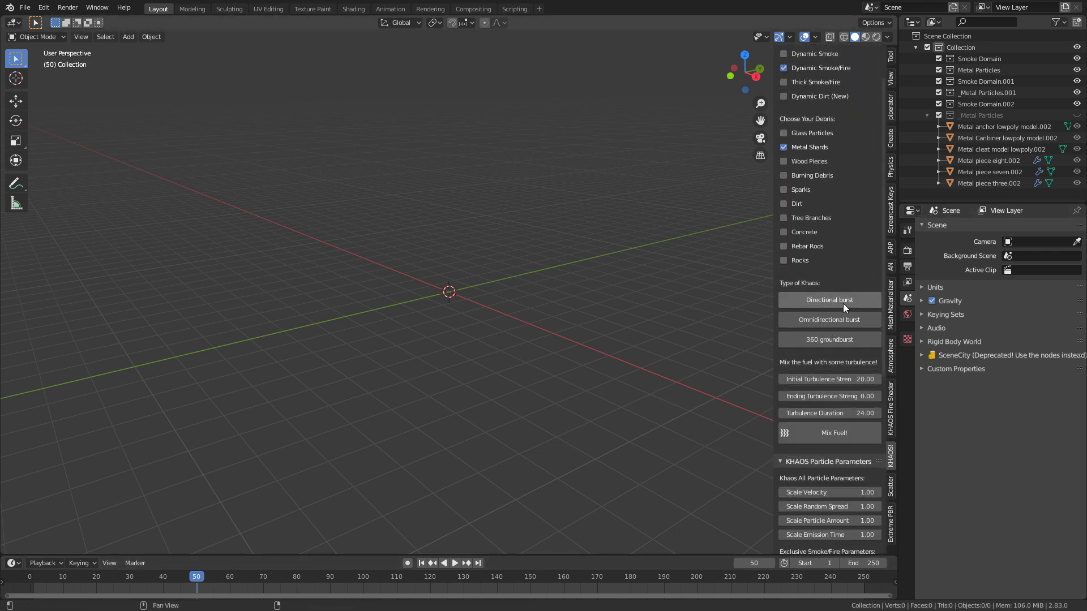
left_click(840, 301)
scroll(840, 441, "down", 10)
- Add a collision plane and lower it along Z just beneath the emitter
left_click(839, 473)
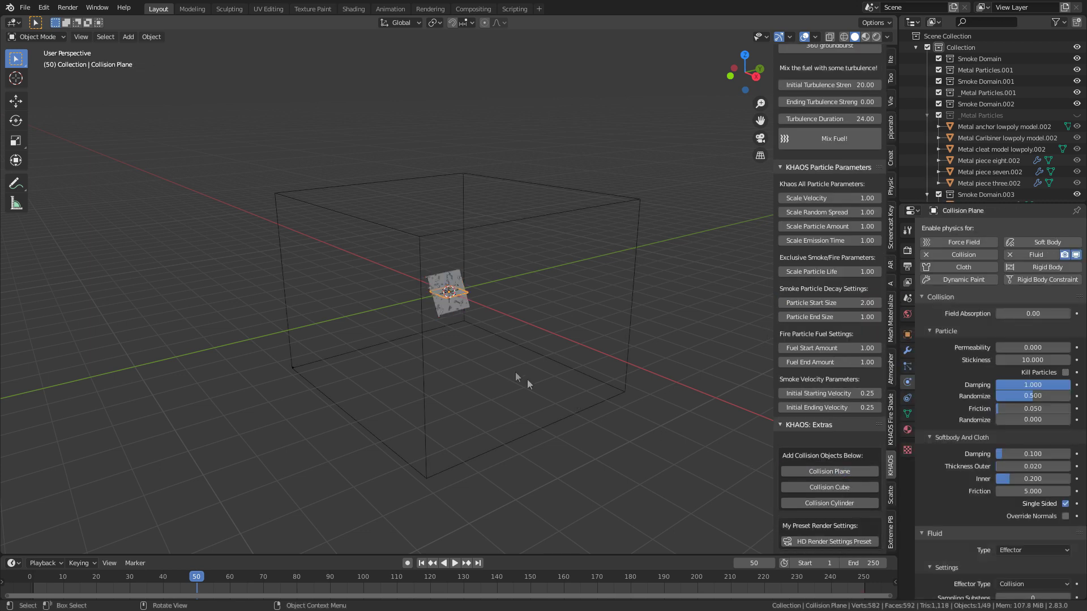
middle_click_drag(521, 381, 543, 354)
key("g")
key("z")
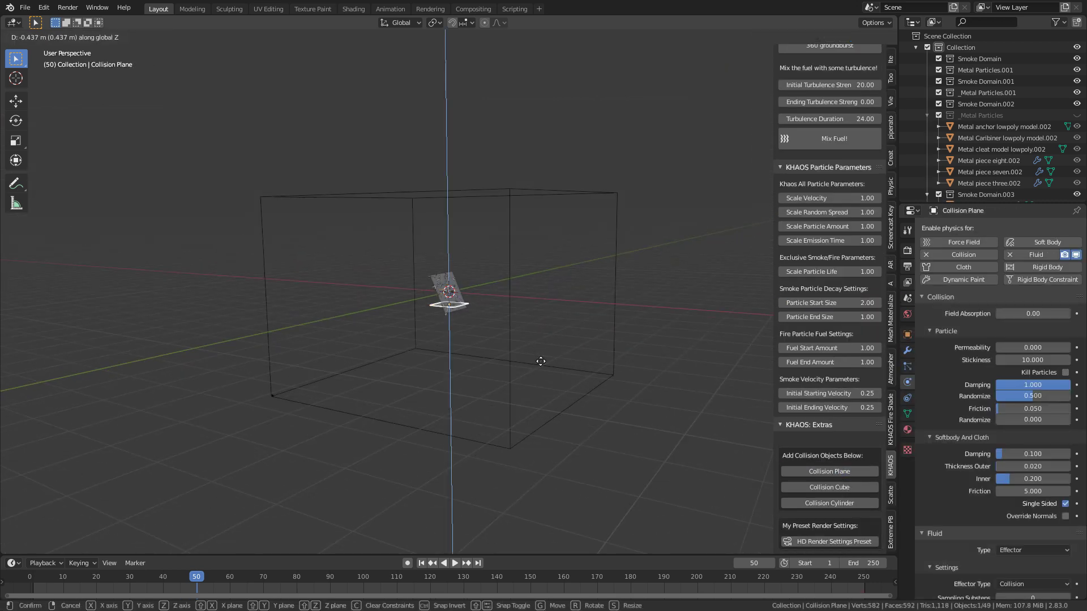
key("Return")
- Scale the collision plane into a floor and raise the smoke domain vertically in side view
key("s")
left_click(681, 345)
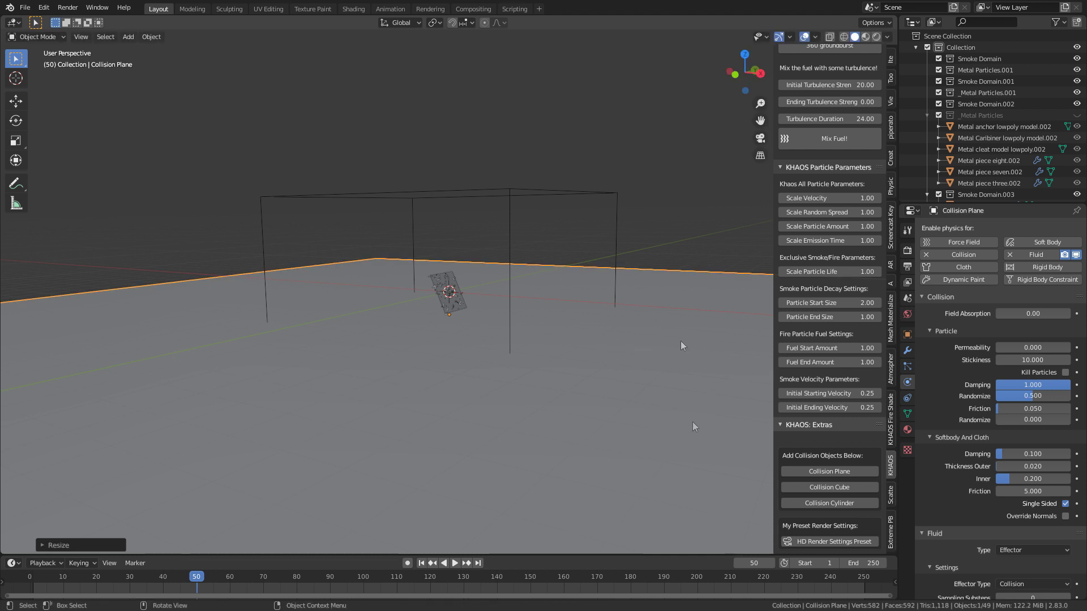
left_click(519, 196)
key("KP_3")
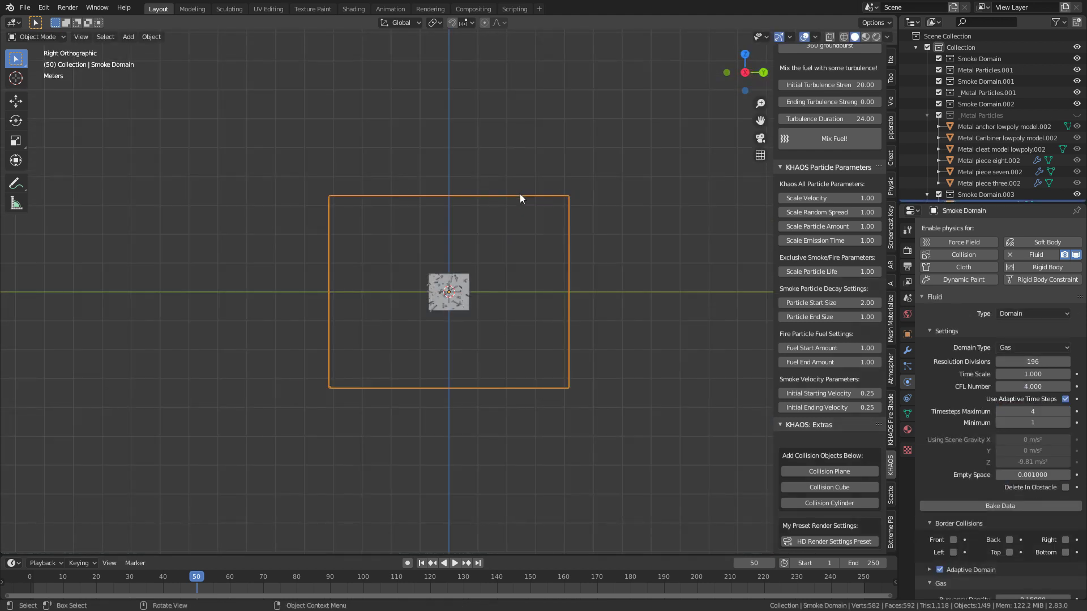
key("g")
key("z")
left_click(505, 125)
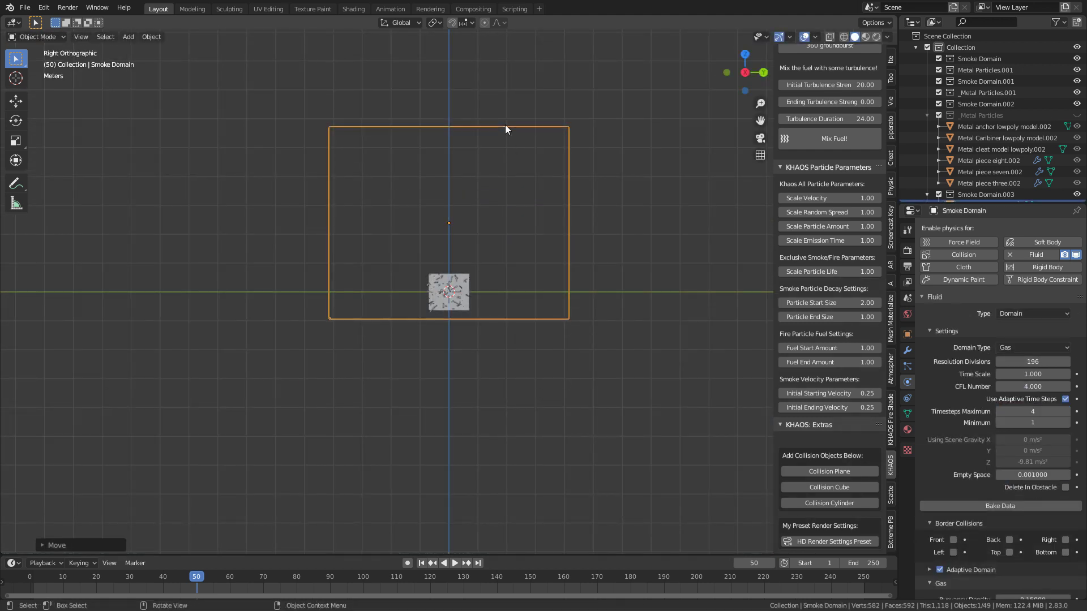
- Shift the smoke domain sideways in front view so the emitter sits at its lower edge
key("KP_1")
key("g")
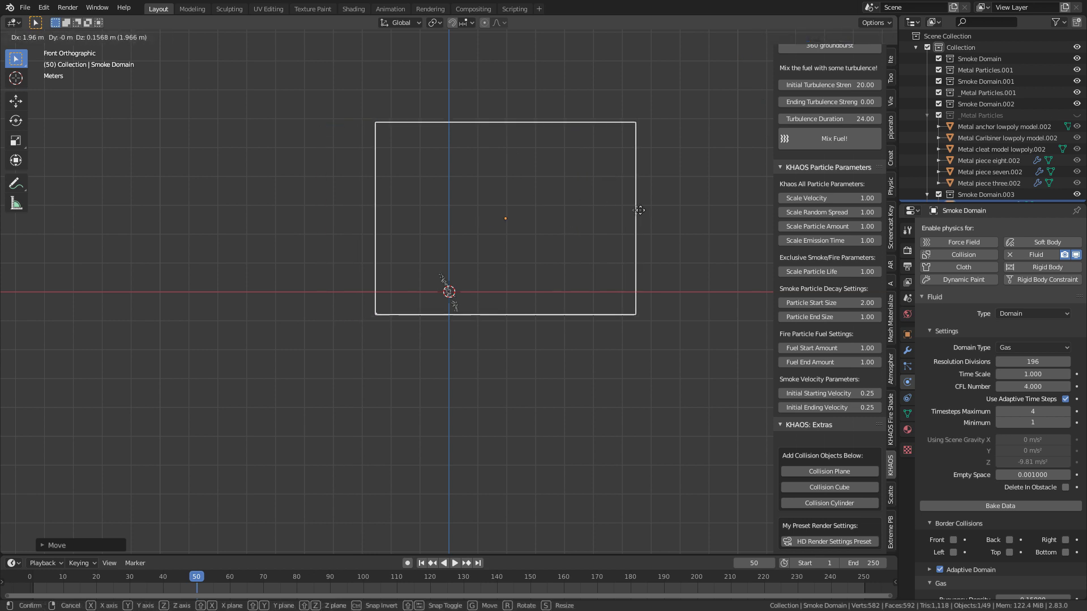
left_click(668, 218)
- Select the Smoke/Fire Directional Particle Emit object and show its particle settings
key("grave")
middle_click_drag(703, 247, 603, 282)
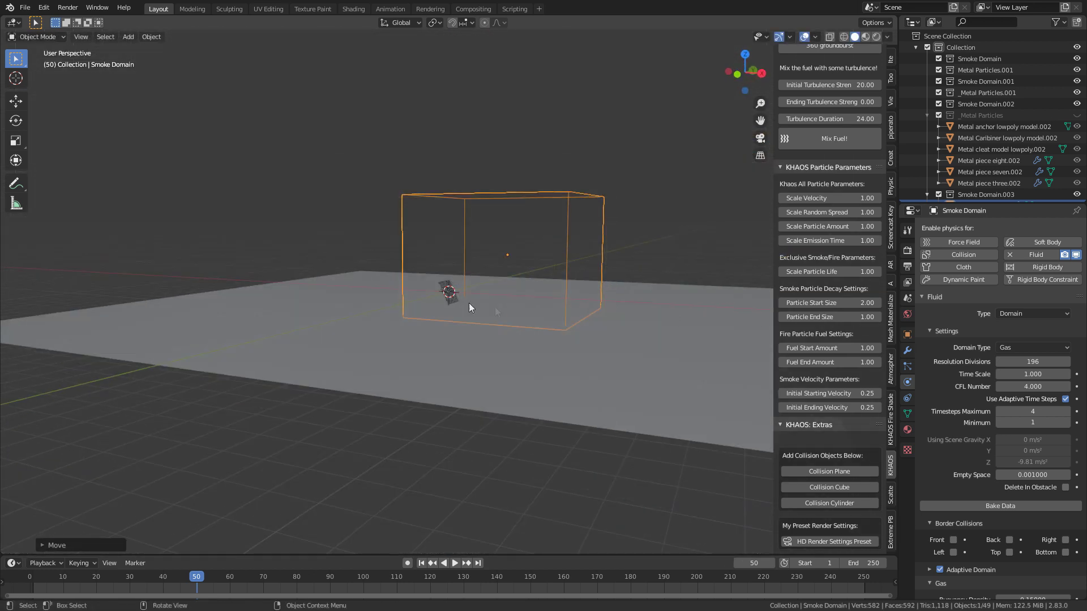
left_click(445, 286)
left_click(447, 292)
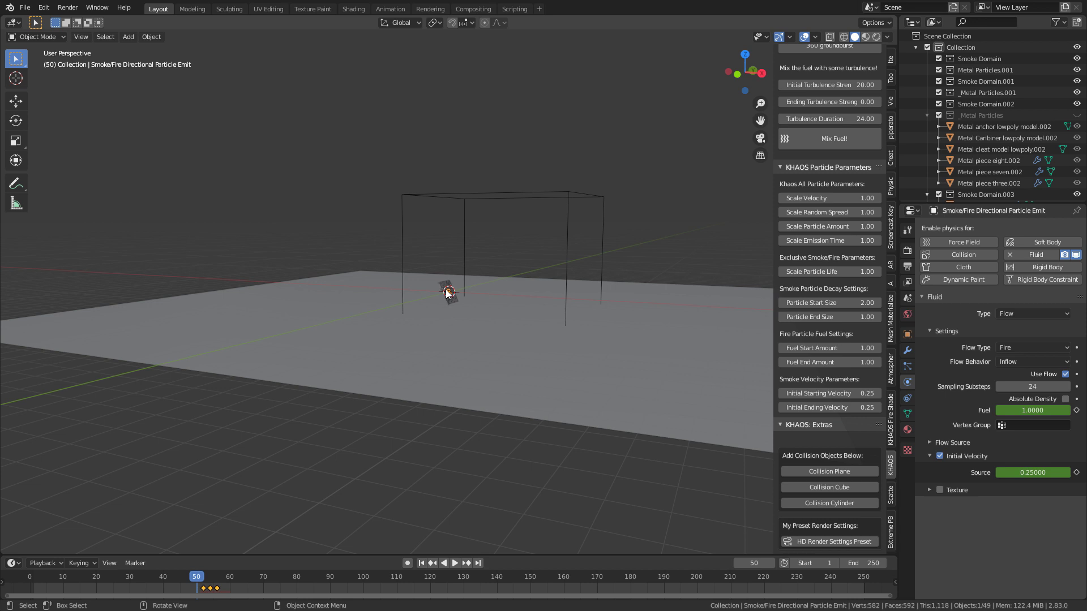
left_click(908, 367)
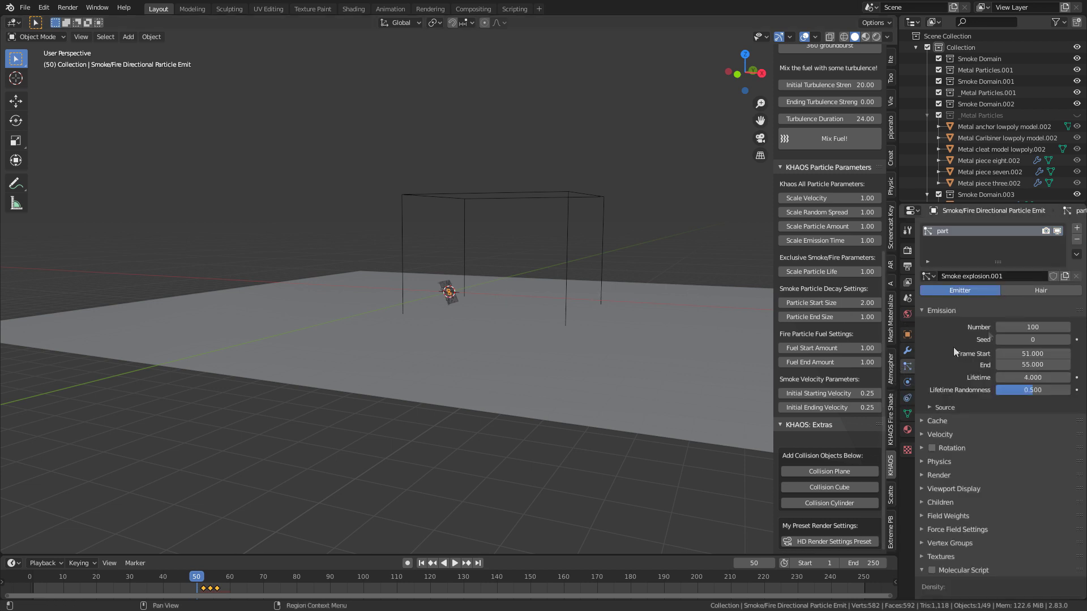
- Set the emitter's particle Number to 500 and save the file as Frie1.blend
left_click(1023, 325)
type("500")
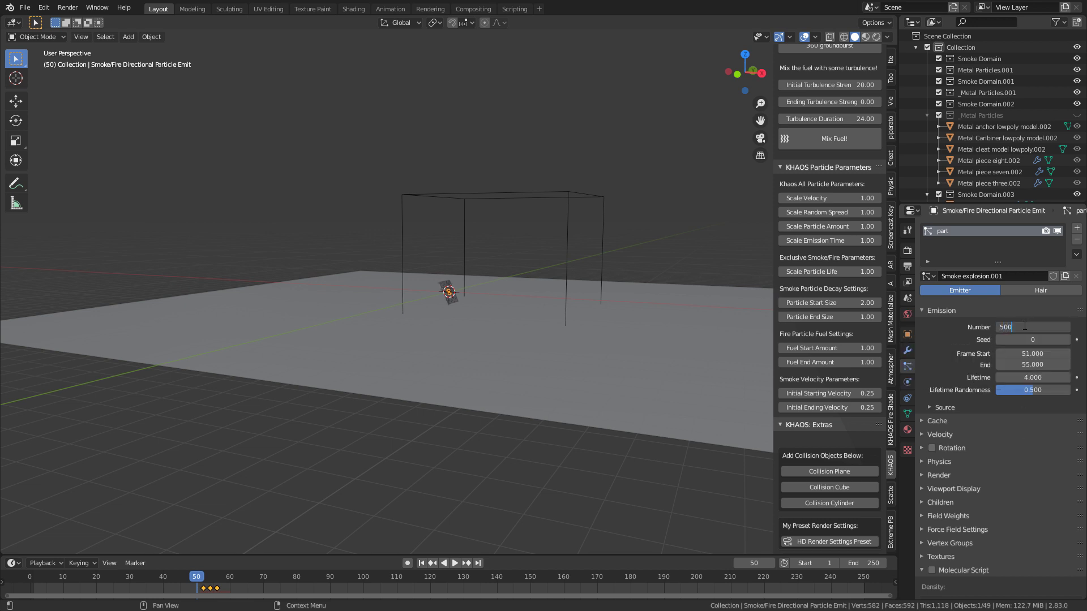
key("Return")
key("ctrl+s")
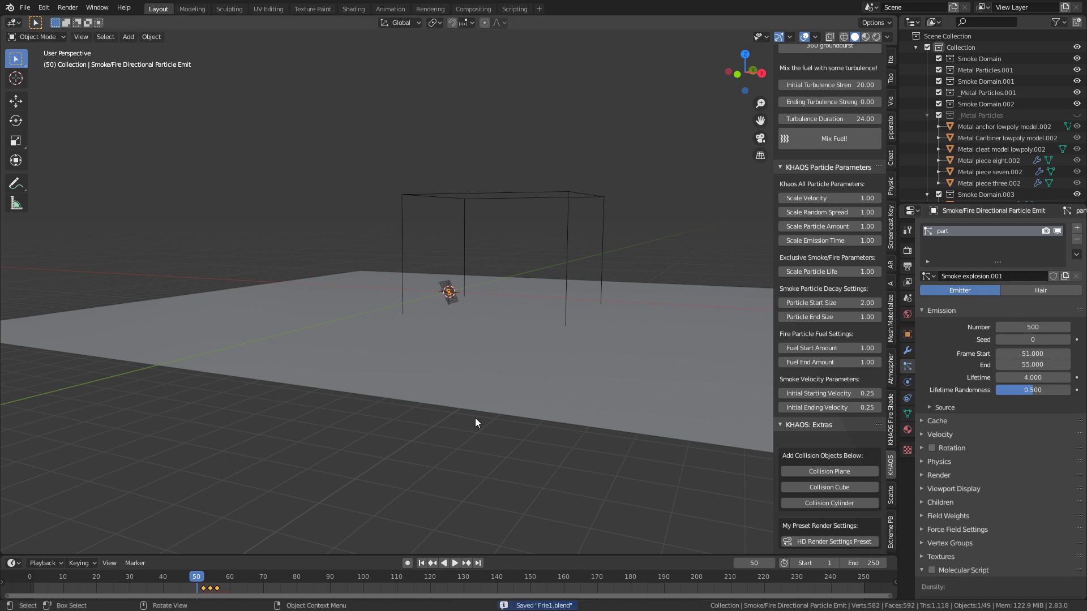
- Bake all particle dynamics from the Cache panel, giving 10 frames in memory
left_click(924, 421)
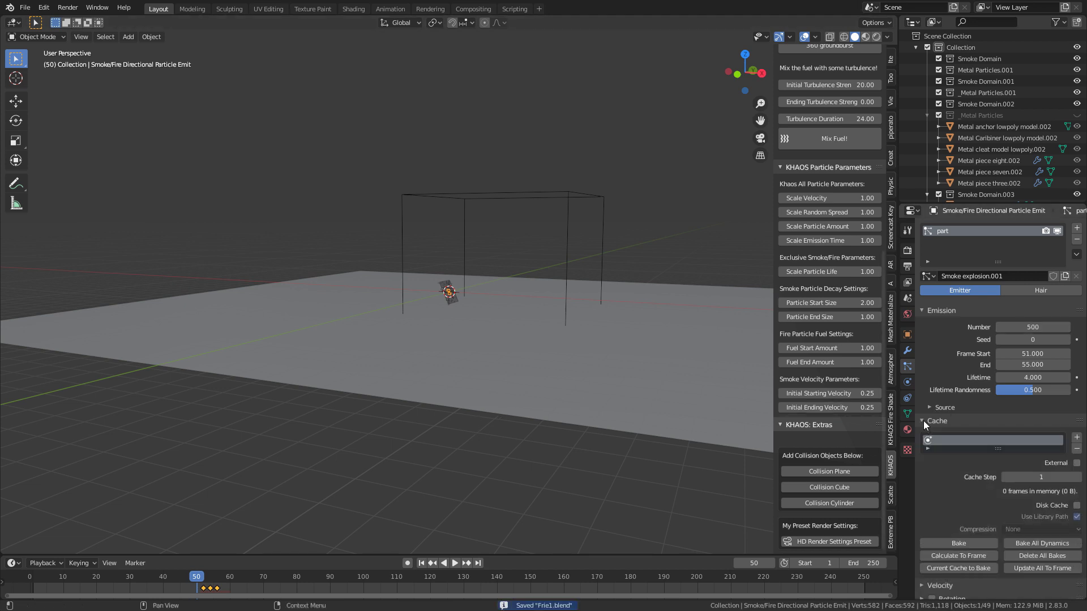
left_click(1022, 545)
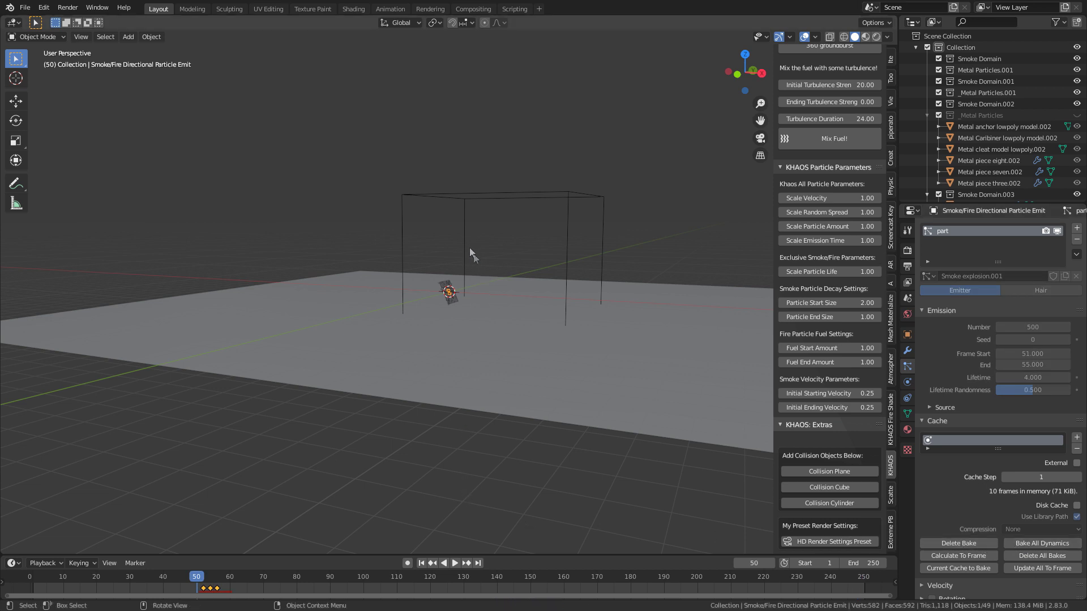
left_click(463, 230)
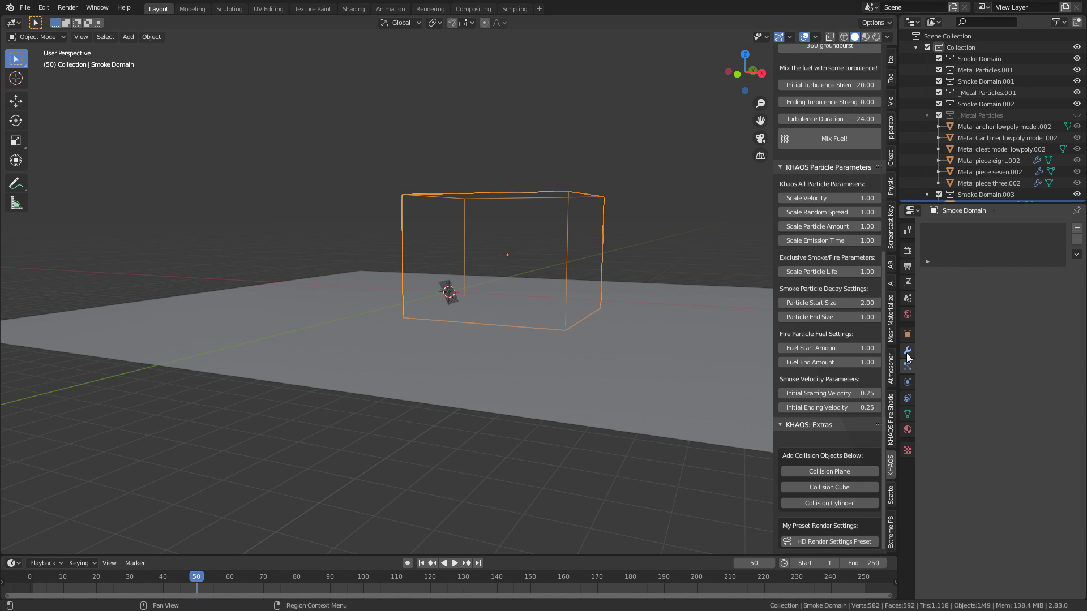
- Set the smoke domain's Resolution Divisions to 256, then select the collision plane
left_click(907, 383)
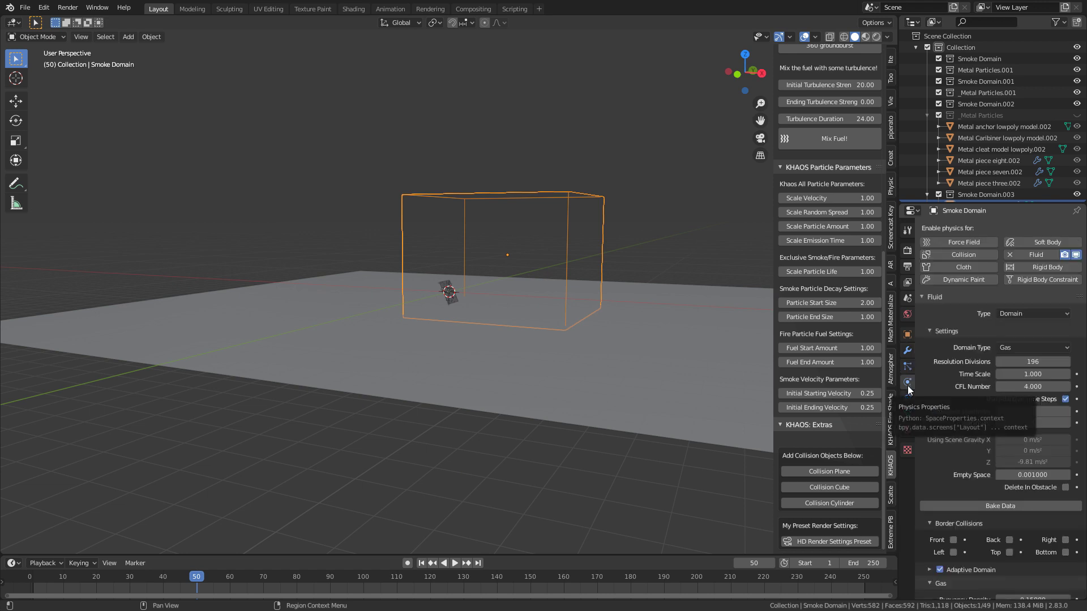
left_click(1036, 362)
type("256")
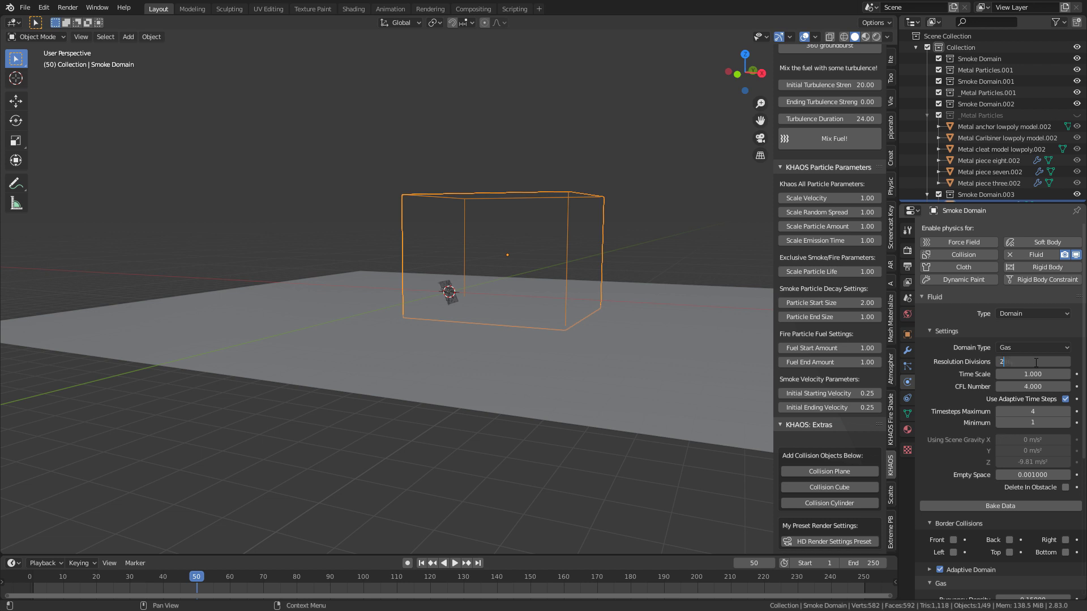
key("Return")
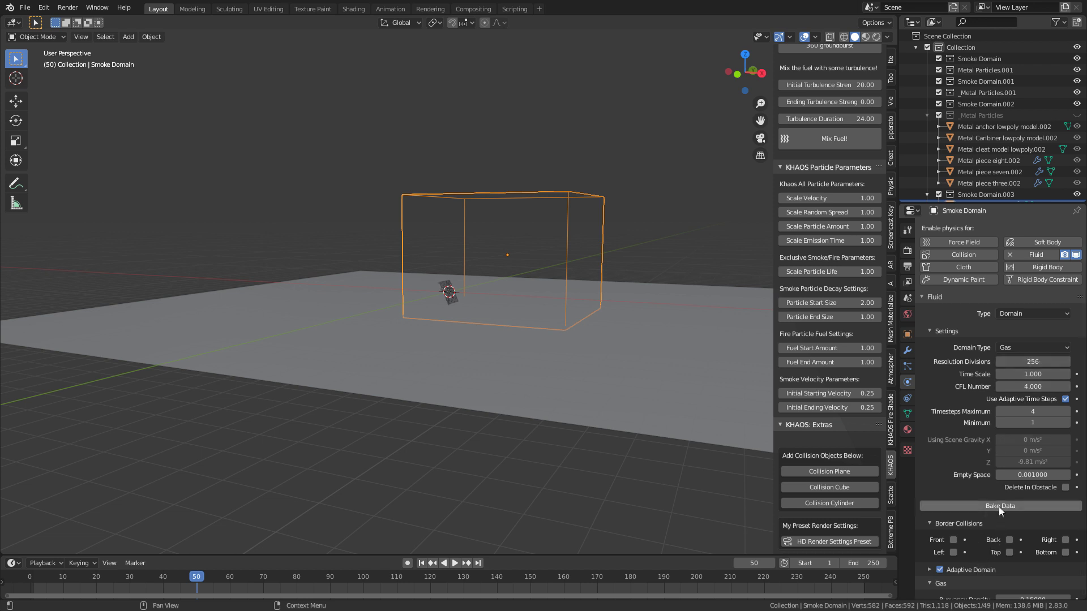
left_click(561, 291)
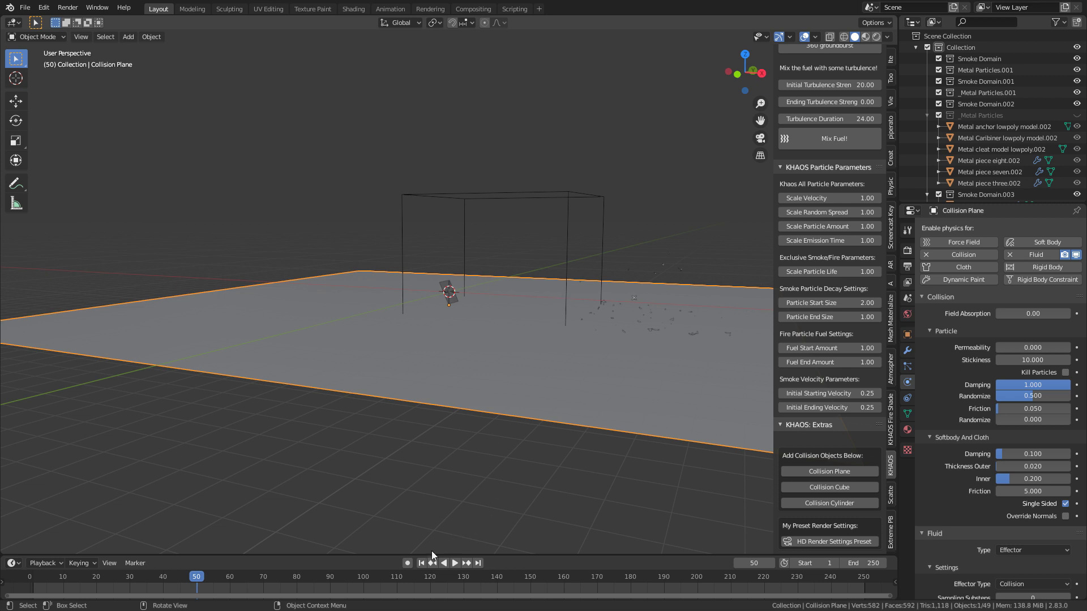
- Play the simulation from the start, pause at frame 81, then scrub back to frame 58
left_click(422, 563)
left_click(455, 562)
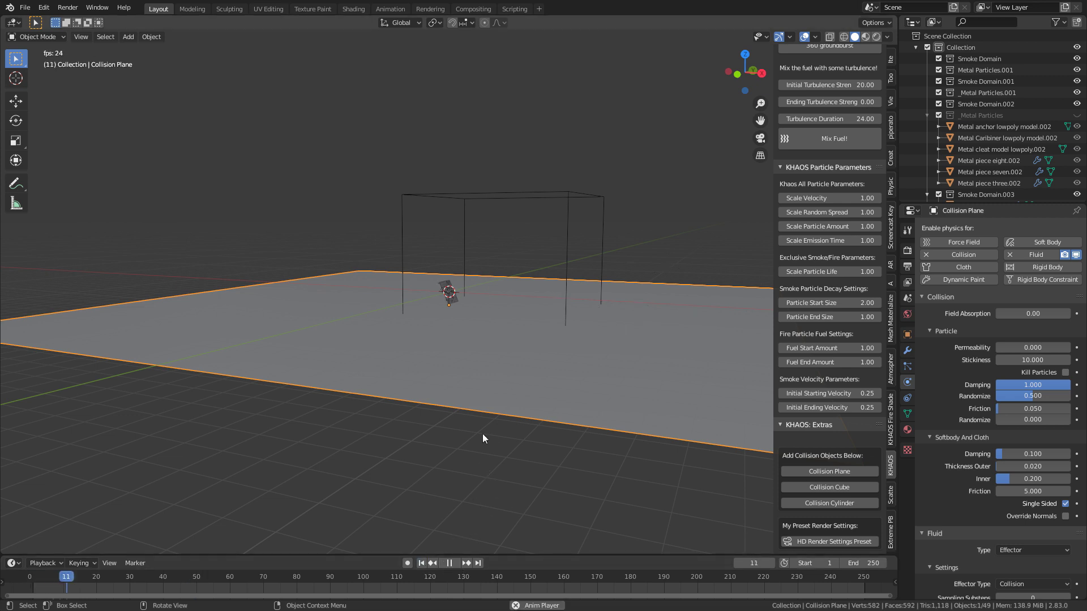
left_click(449, 563)
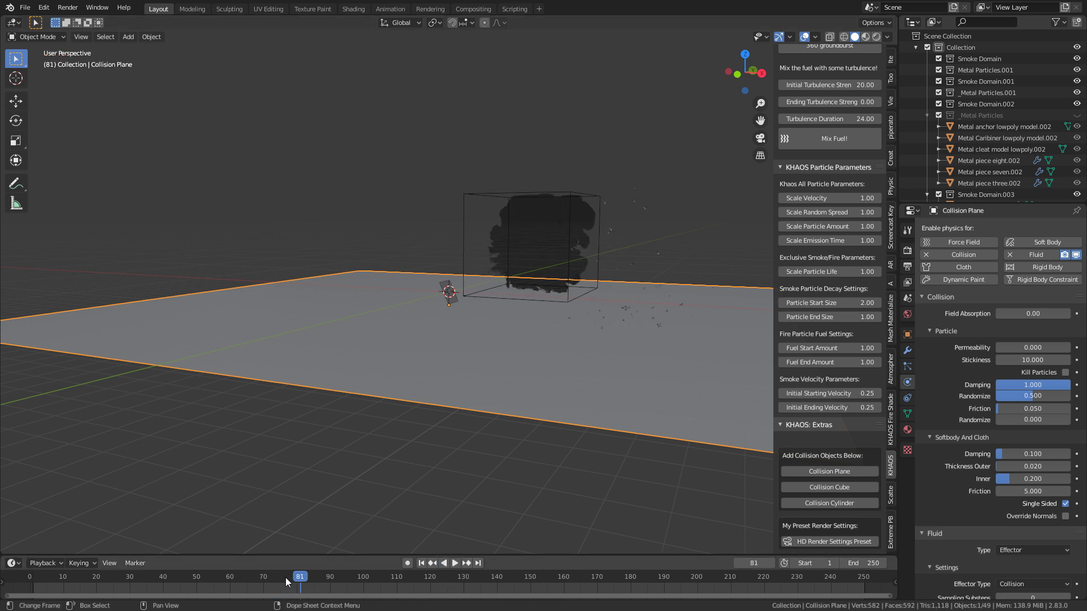
left_click_drag(290, 580, 229, 575)
middle_click_drag(393, 357, 491, 371)
- Add a camera and position it to frame the smoke explosion
scroll(492, 371, "down", 2)
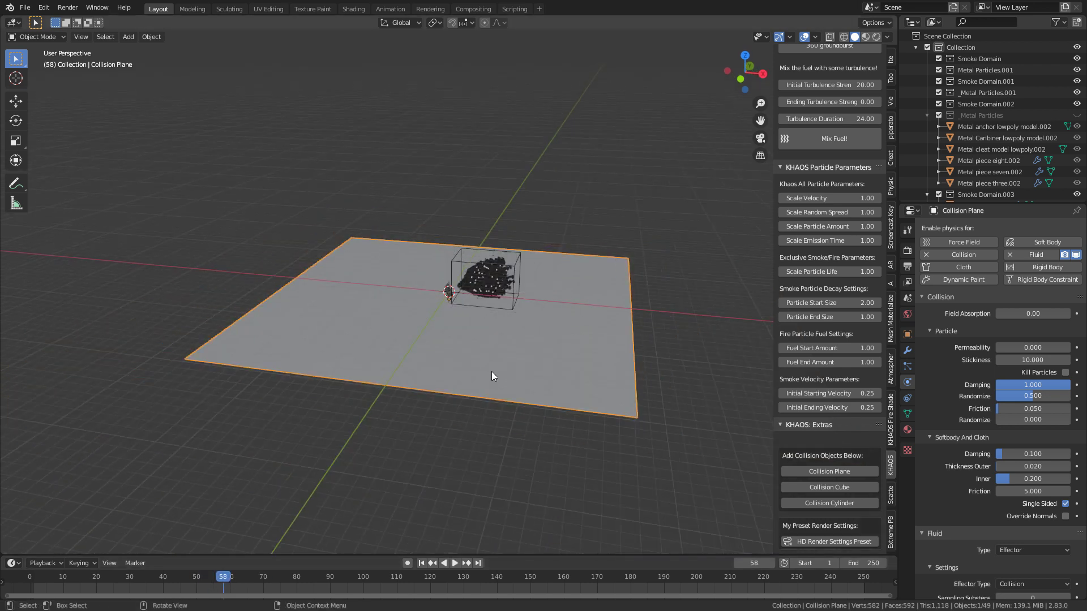
key("shift+a")
mouse_move(487, 308)
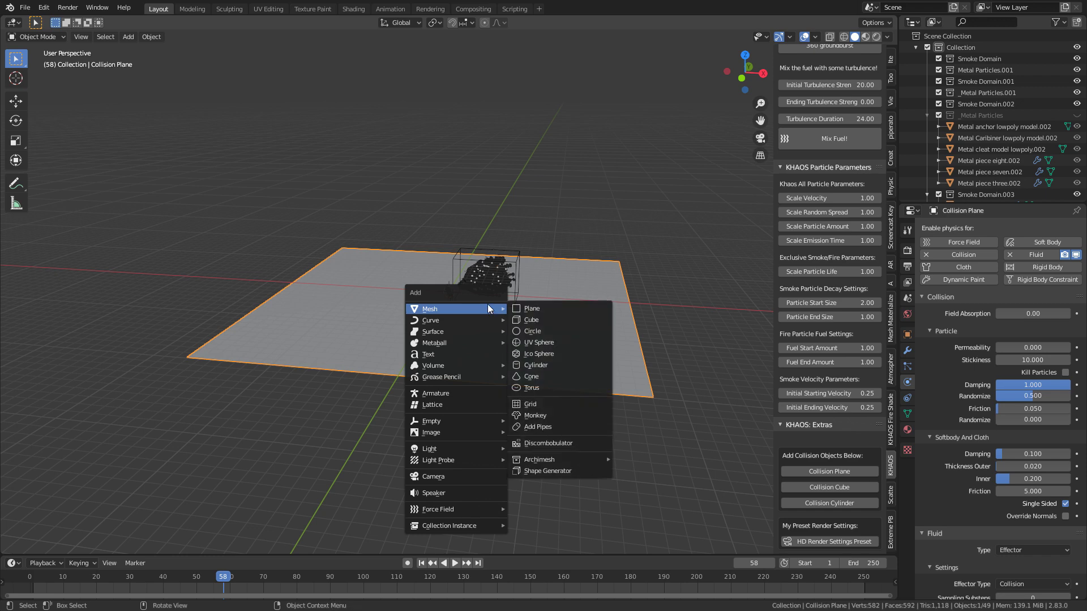
left_click(433, 476)
key("KP_3")
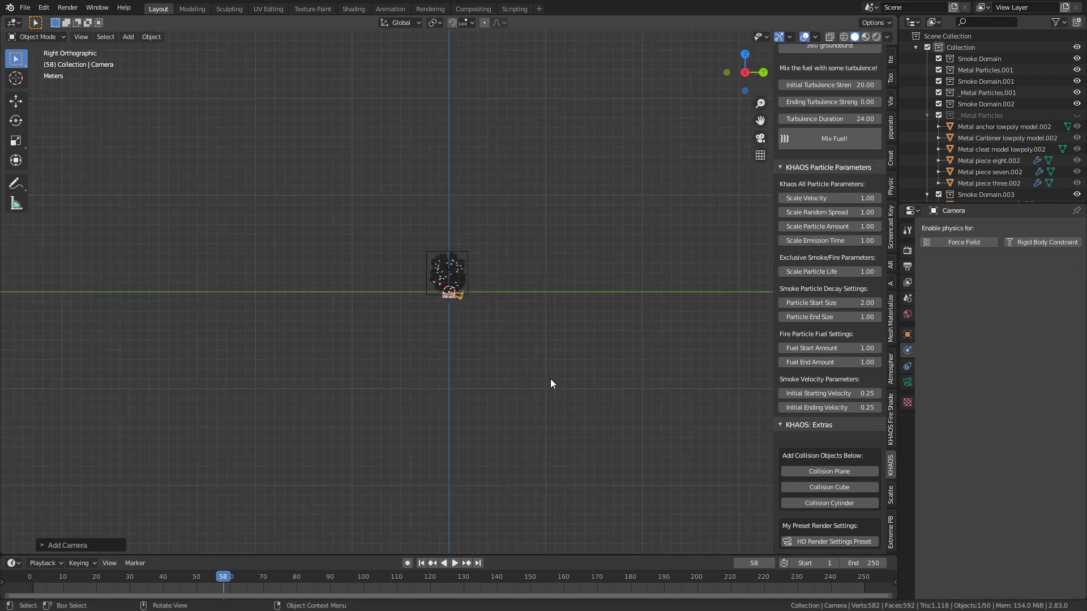
key("g")
key("KP_7")
left_click(704, 381)
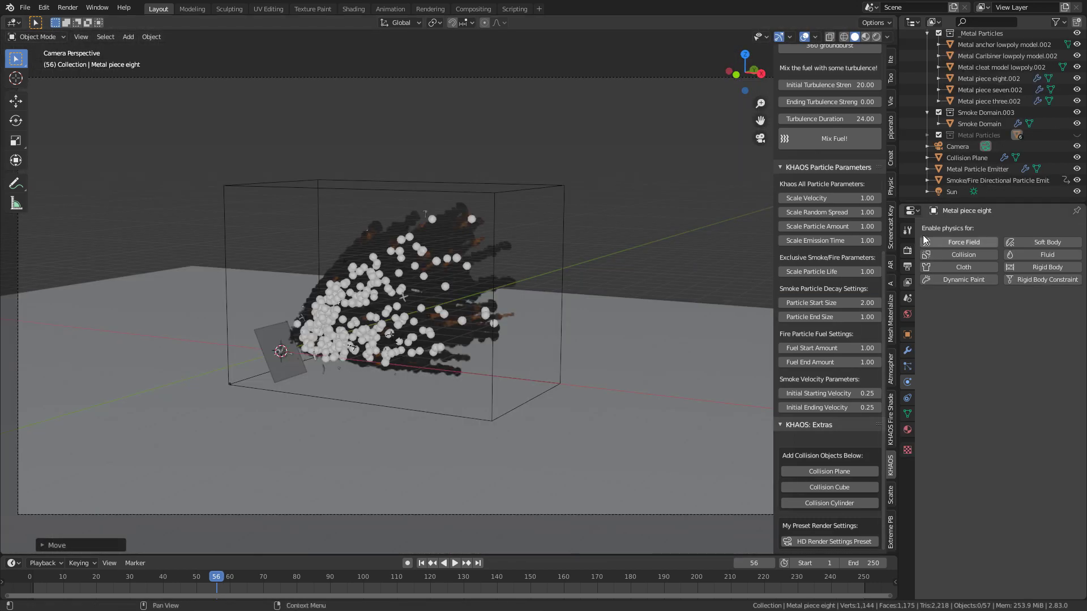
- Switch rendering to Cycles with GPU Compute and render the current frame
left_click(907, 230)
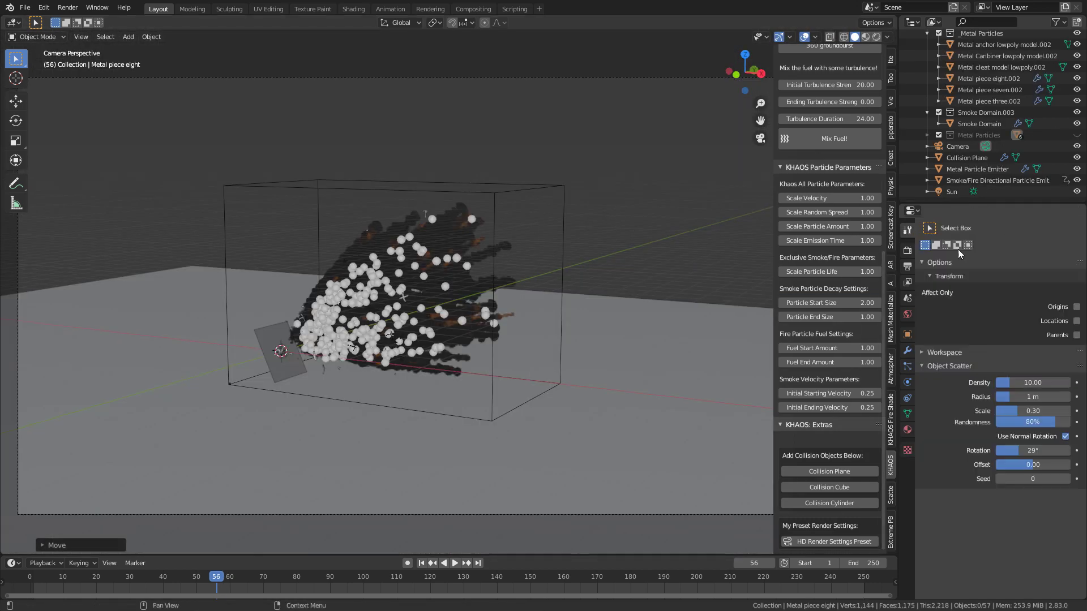
left_click(1041, 228)
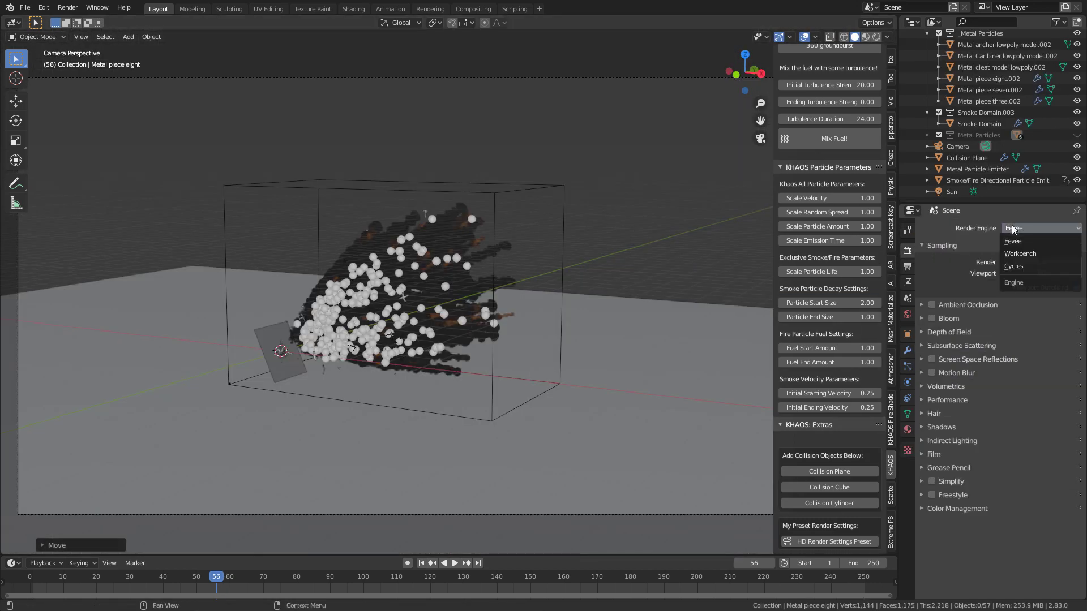
left_click(1028, 266)
left_click(1044, 259)
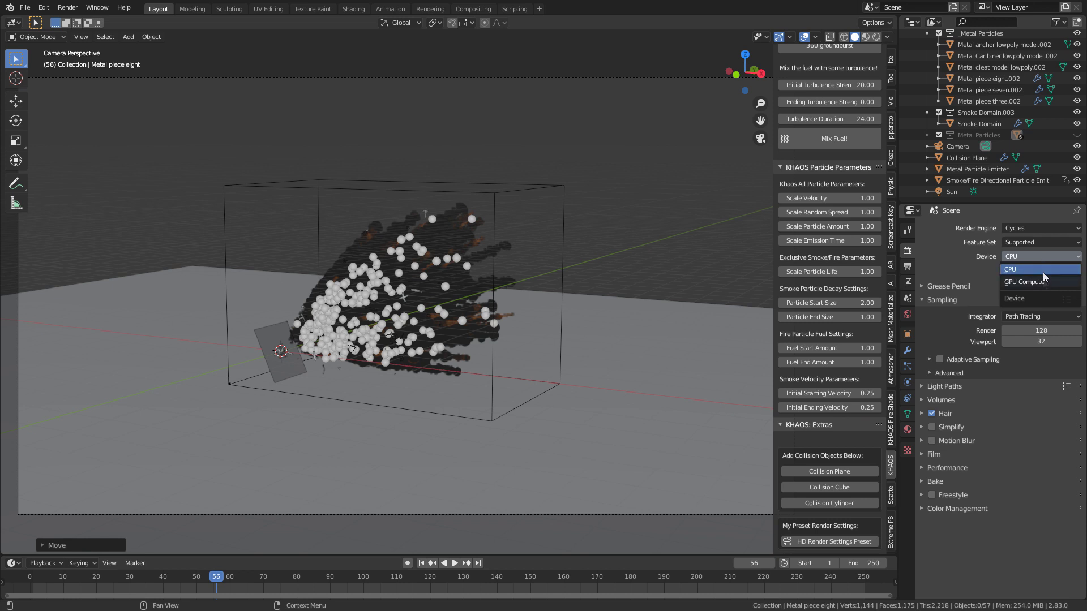
left_click(1041, 281)
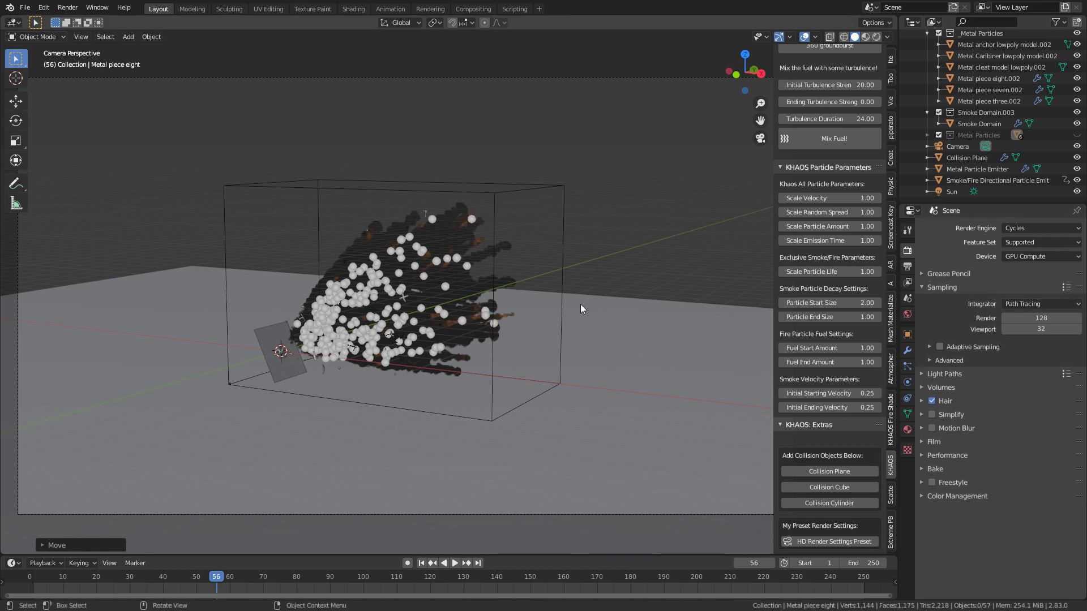
key("F12")
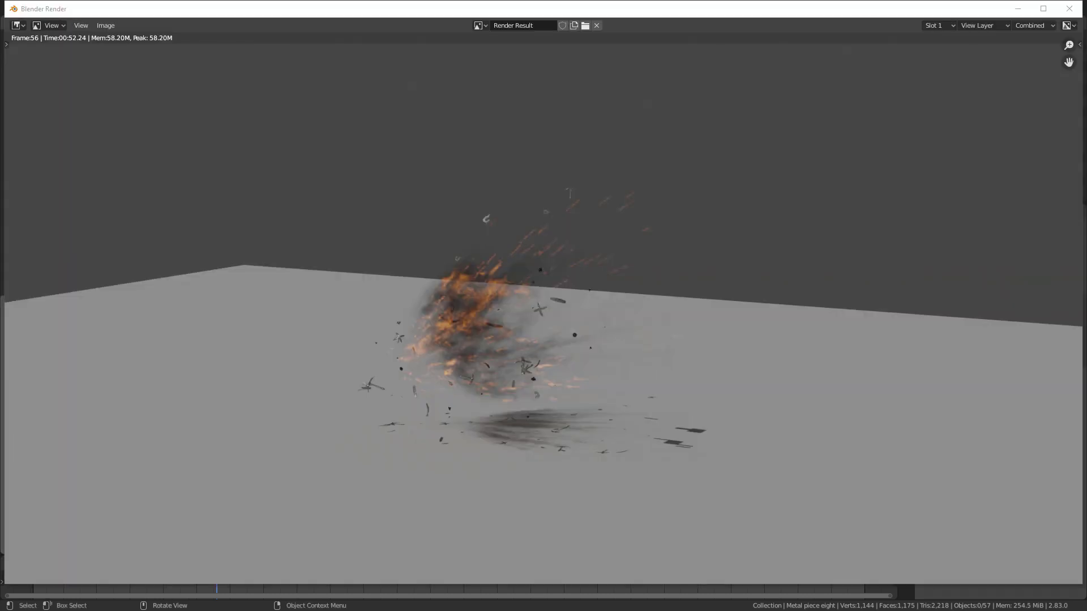